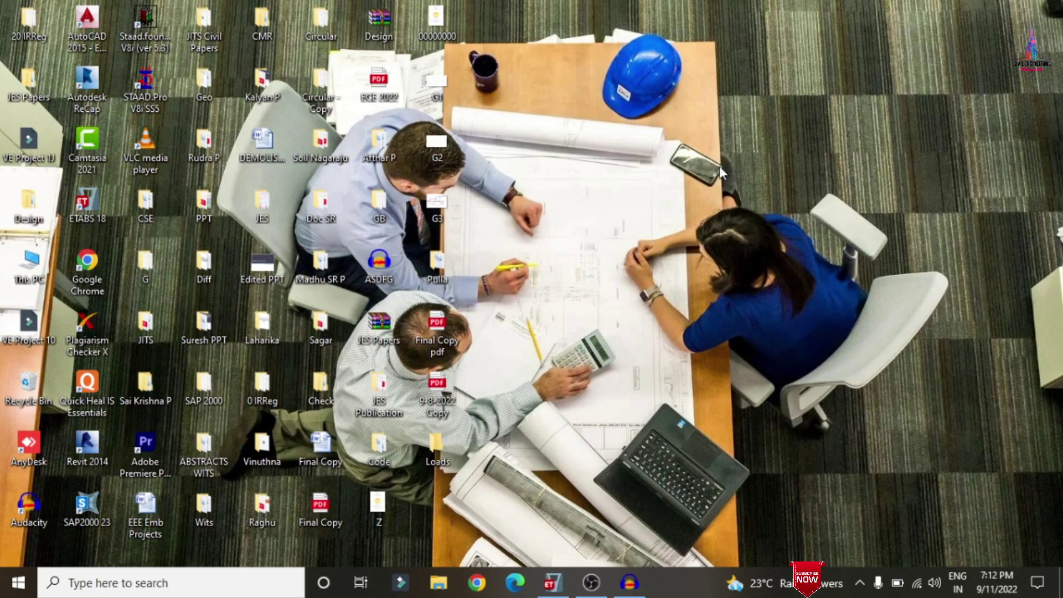
# Step: Restore the ETABS window showing the multi-storey frame model on a 5×5 grid of 4 m bays
pyautogui.click(559, 594)
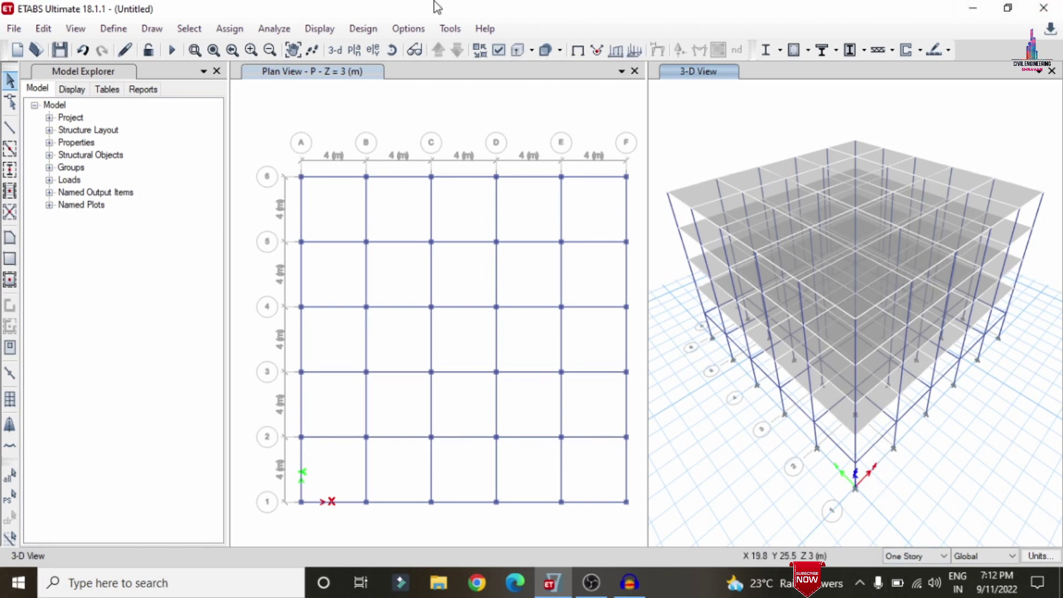
# Step: Review the M30 concrete material in the defined materials without changing anything
pyautogui.click(112, 29)
pyautogui.click(126, 46)
pyautogui.click(388, 246)
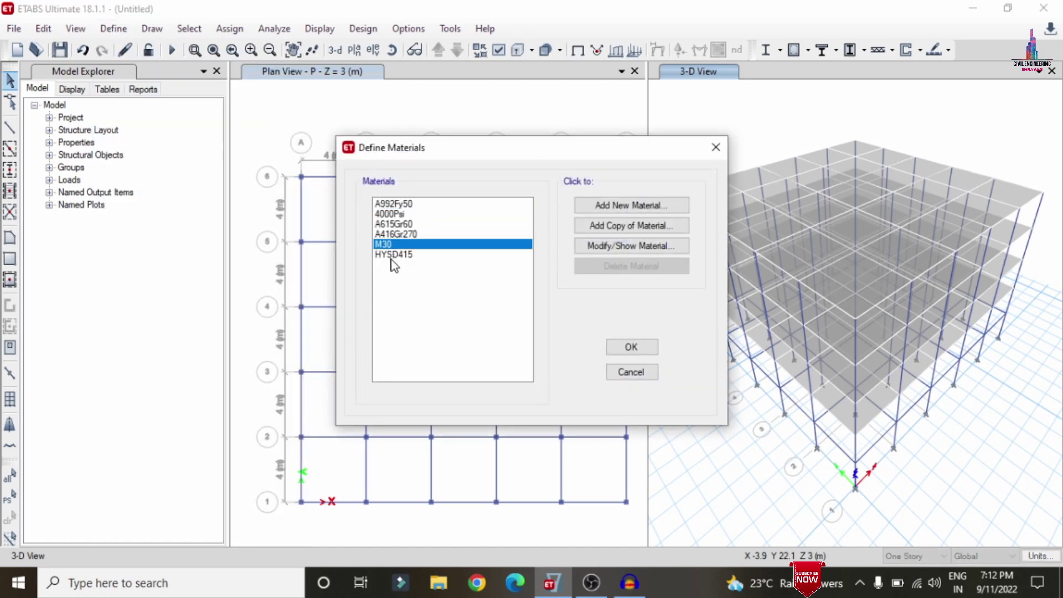
pyautogui.click(631, 372)
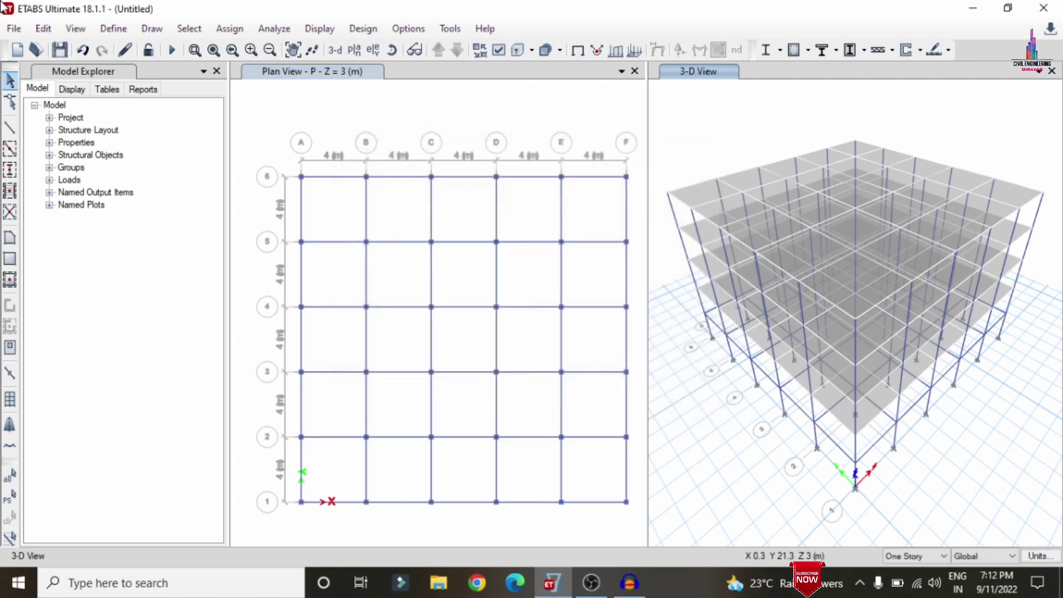
# Step: Inspect the frame sections, including the C0.3X0.3 column, without changes
pyautogui.click(114, 29)
pyautogui.moveTo(142, 76)
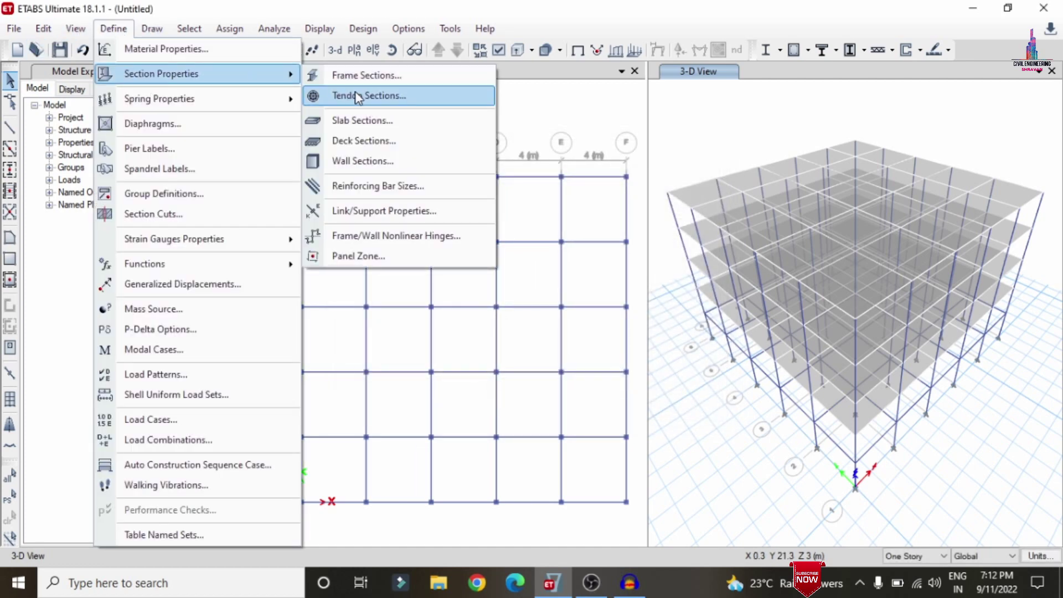
pyautogui.click(361, 83)
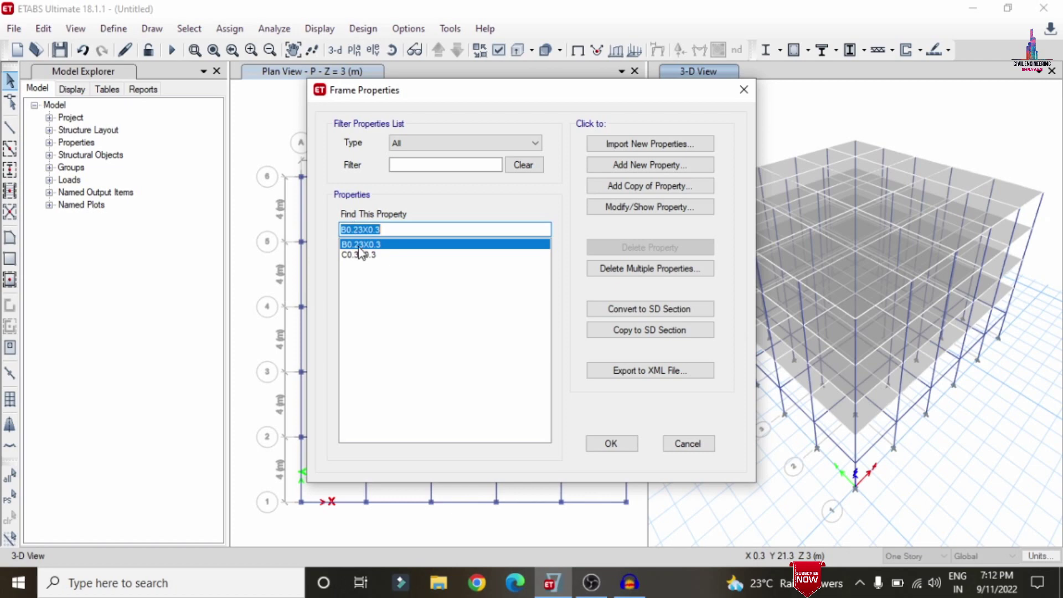
pyautogui.click(363, 254)
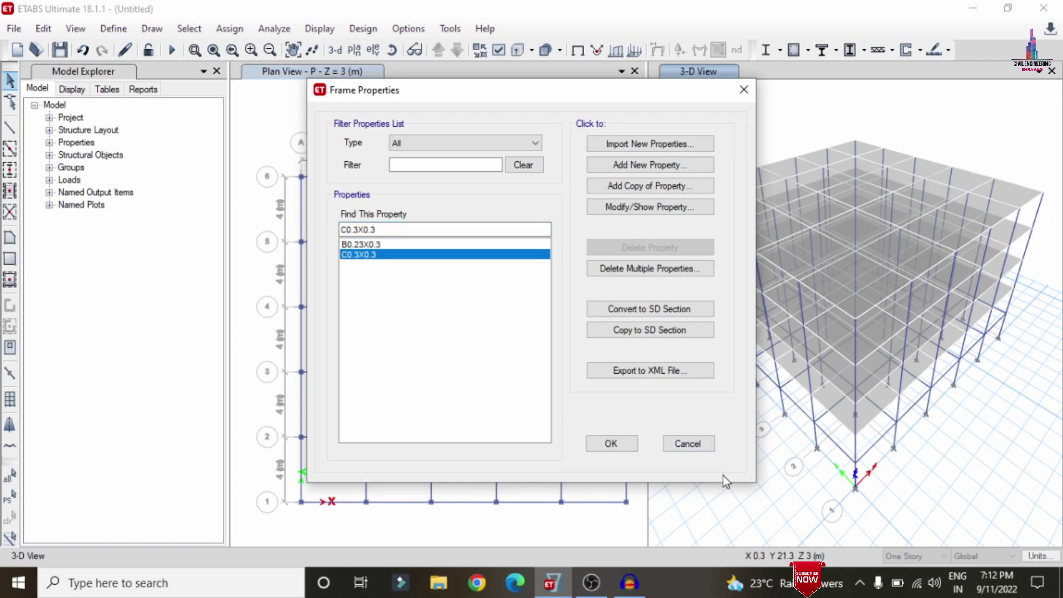
pyautogui.click(700, 450)
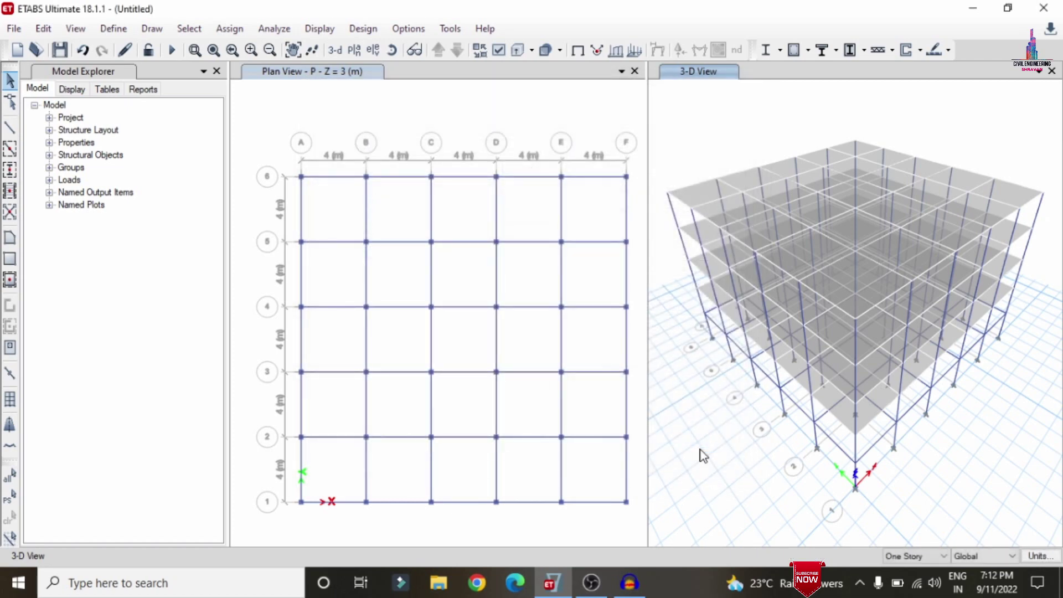
# Step: Check the S150 slab section, then show the Base level plan at Z = 0 m
pyautogui.click(114, 31)
pyautogui.moveTo(255, 83)
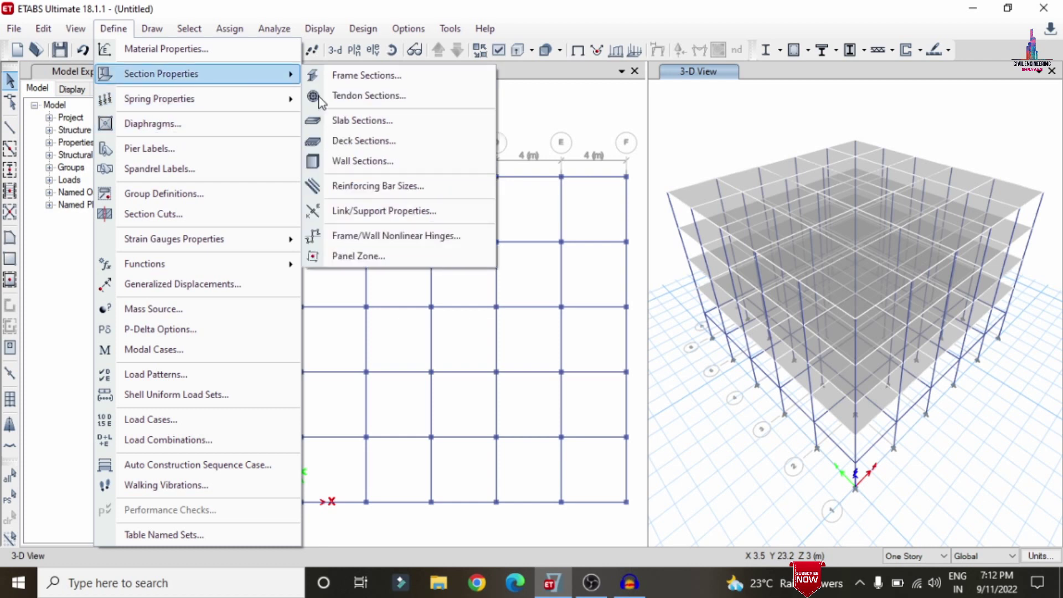
pyautogui.click(370, 121)
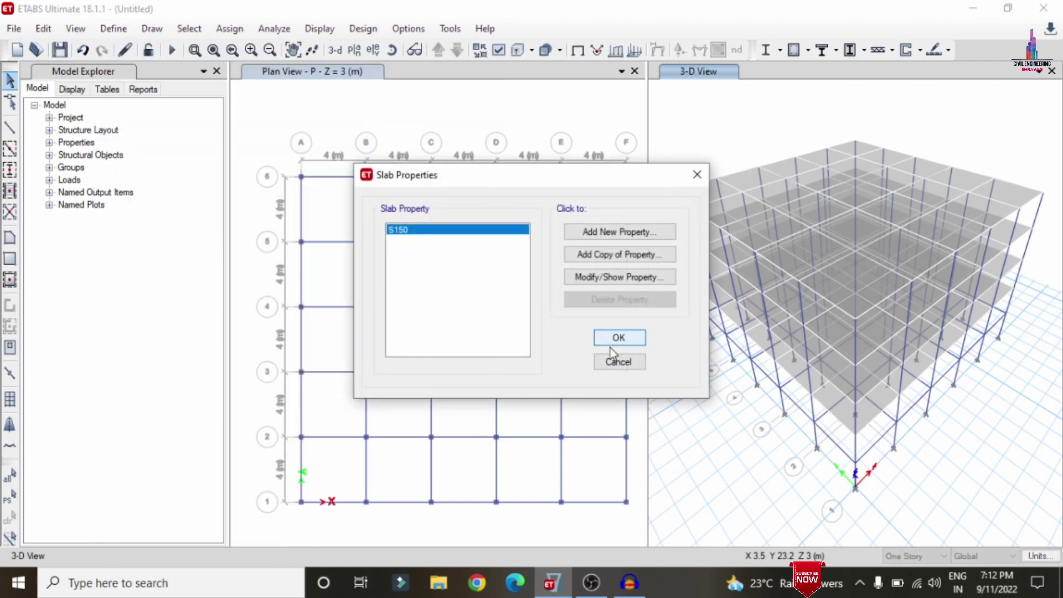
pyautogui.click(619, 364)
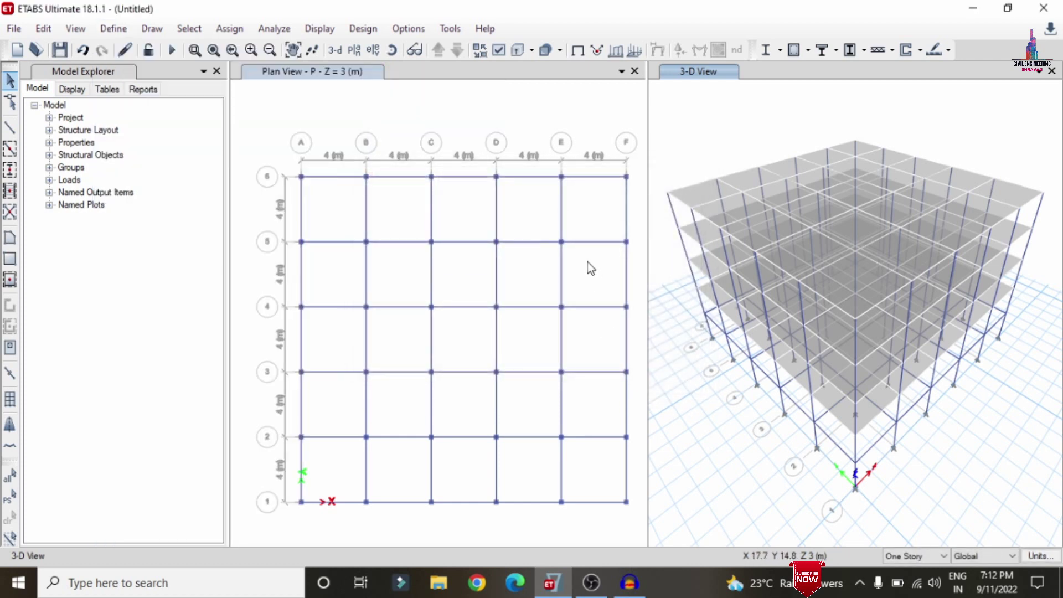
pyautogui.click(338, 131)
pyautogui.click(457, 50)
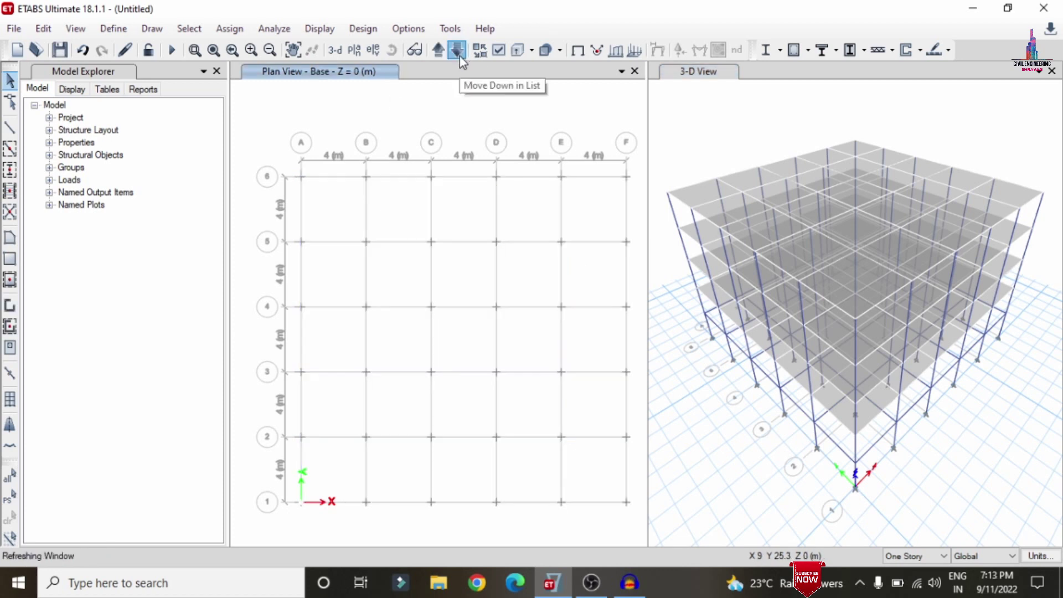
# Step: Move the plan view up the story list to Story 3 at Z = 15 m
pyautogui.click(460, 54)
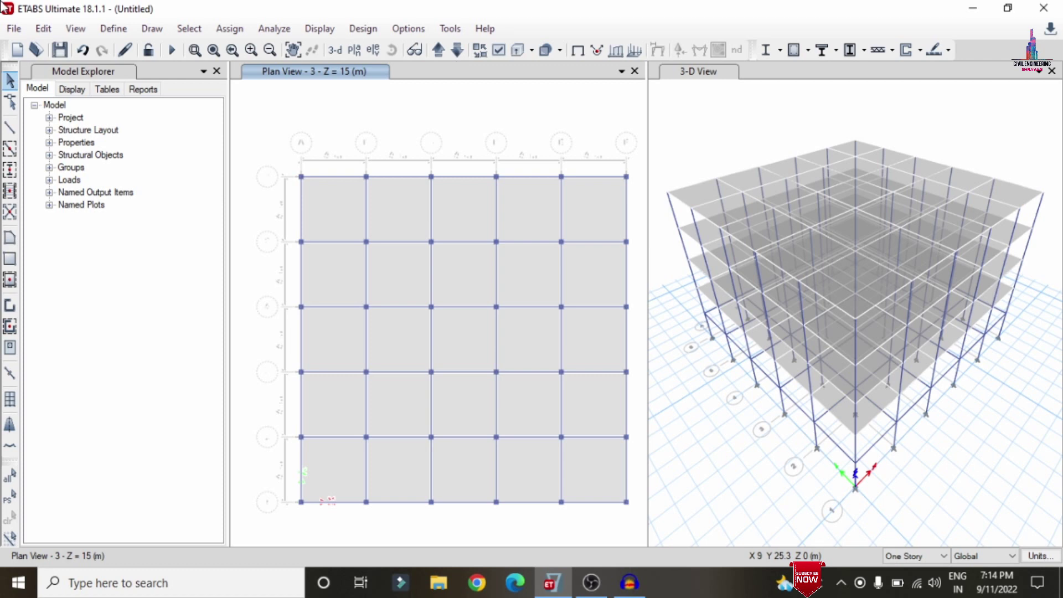
# Step: In Define Load Patterns, replace the Dead name with a new pattern named EQX
pyautogui.click(113, 29)
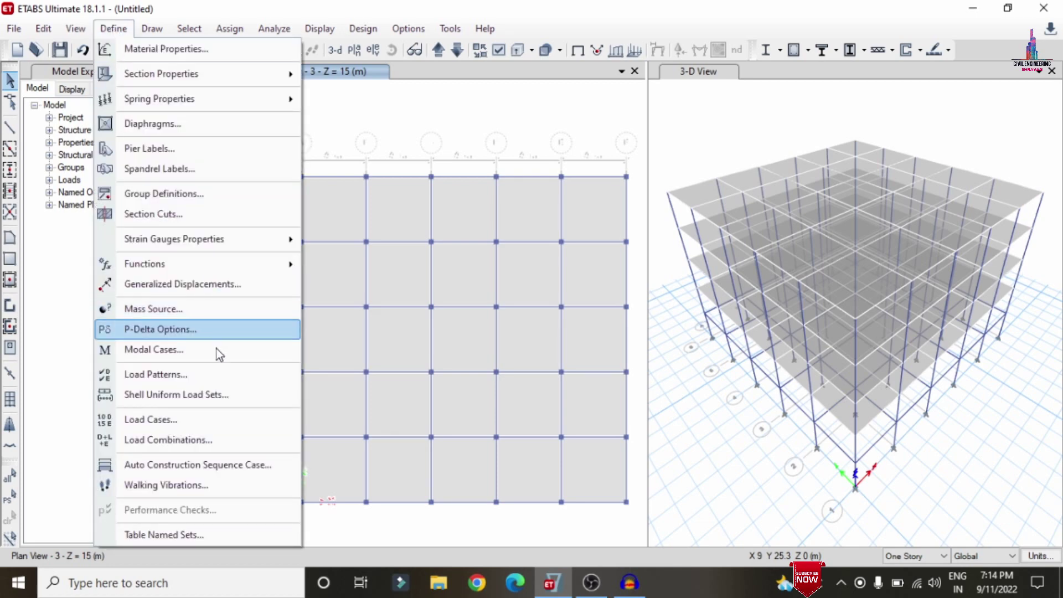
pyautogui.click(195, 373)
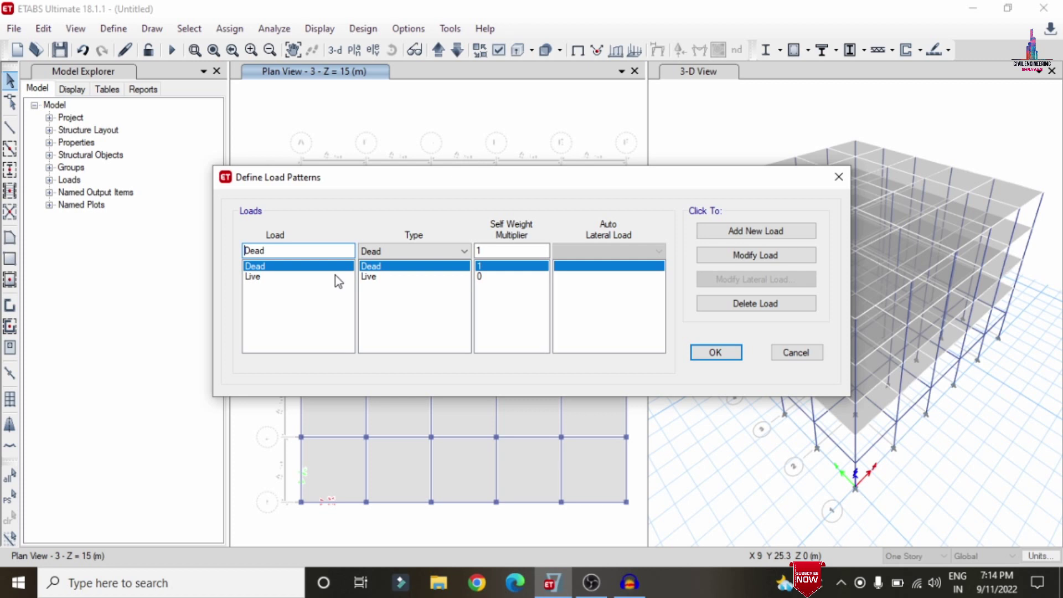
pyautogui.hotkey('shift', 'End')
pyautogui.press('Delete')
pyautogui.write('EQX')
# Step: Set EQX's load type to Seismic with a self-weight multiplier of 0
pyautogui.click(389, 252)
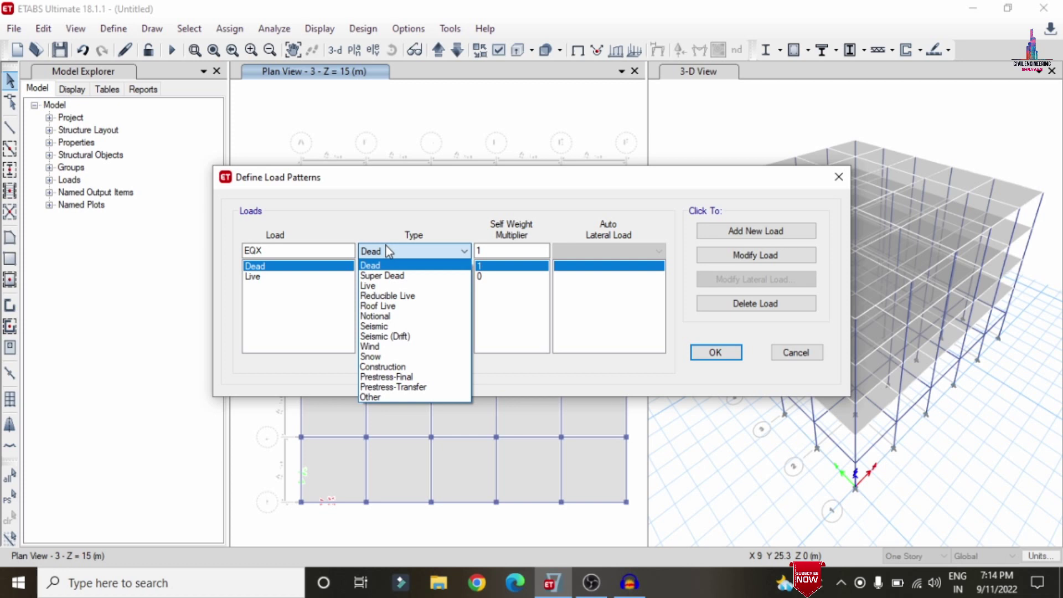
pyautogui.press('Down')
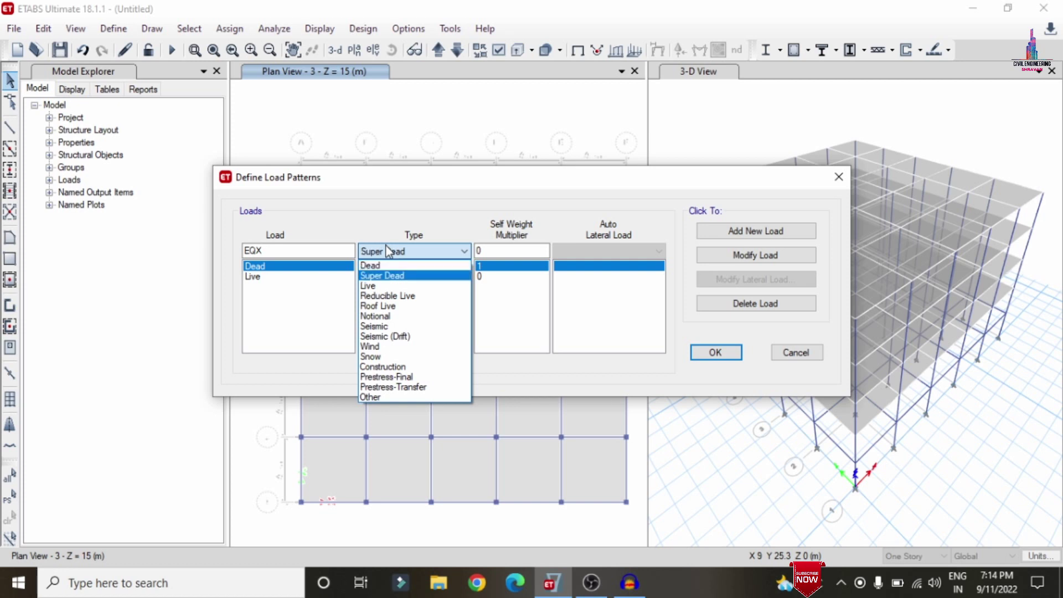
pyautogui.press('Down')
pyautogui.press('Down')
pyautogui.press('Down')
pyautogui.press('Down')
pyautogui.press('Down')
pyautogui.press('Down')
pyautogui.press('Return')
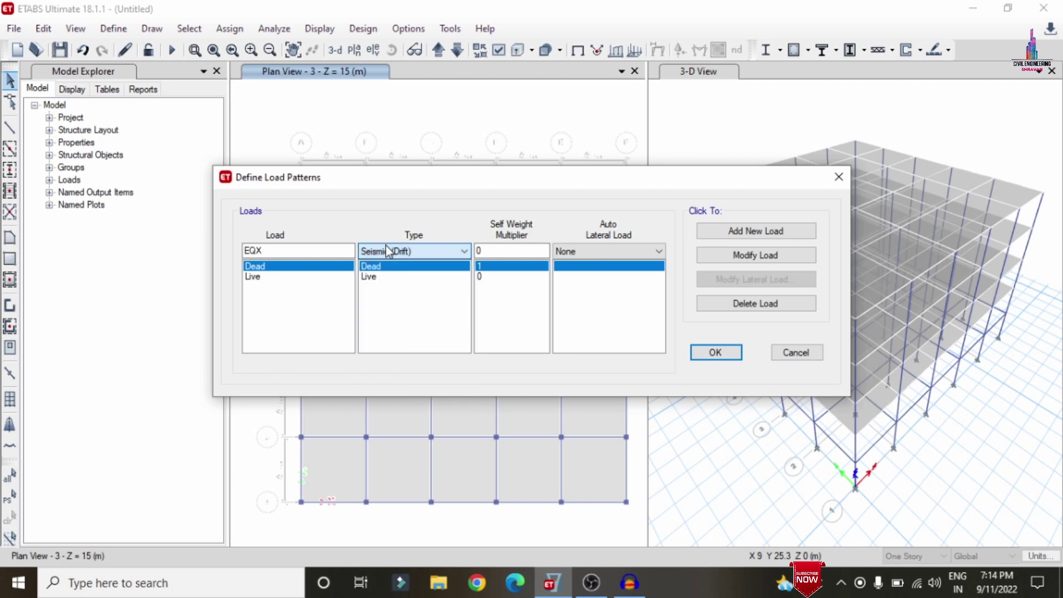
pyautogui.click(389, 252)
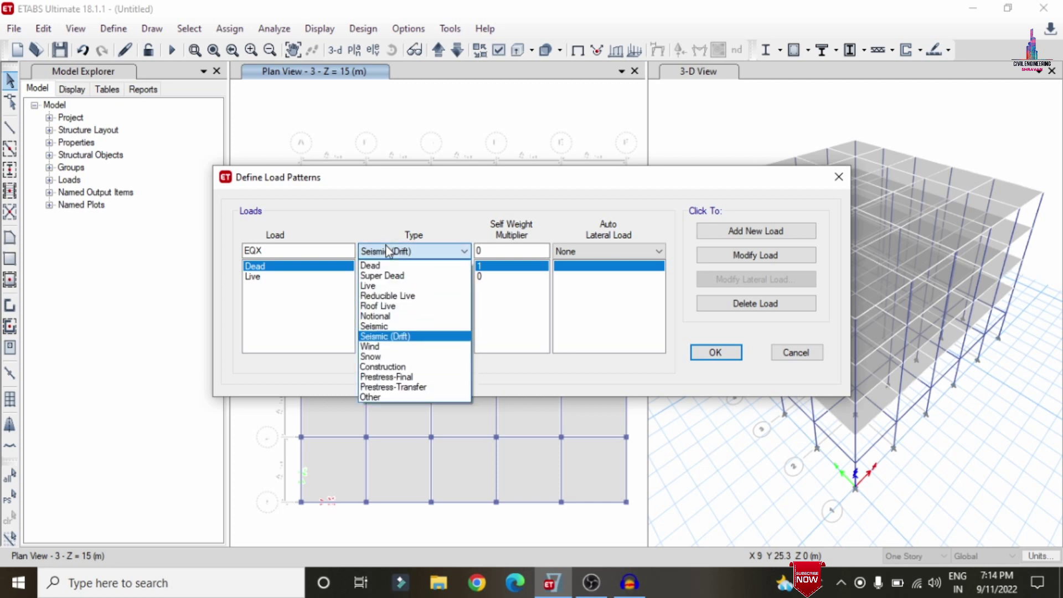
pyautogui.click(387, 326)
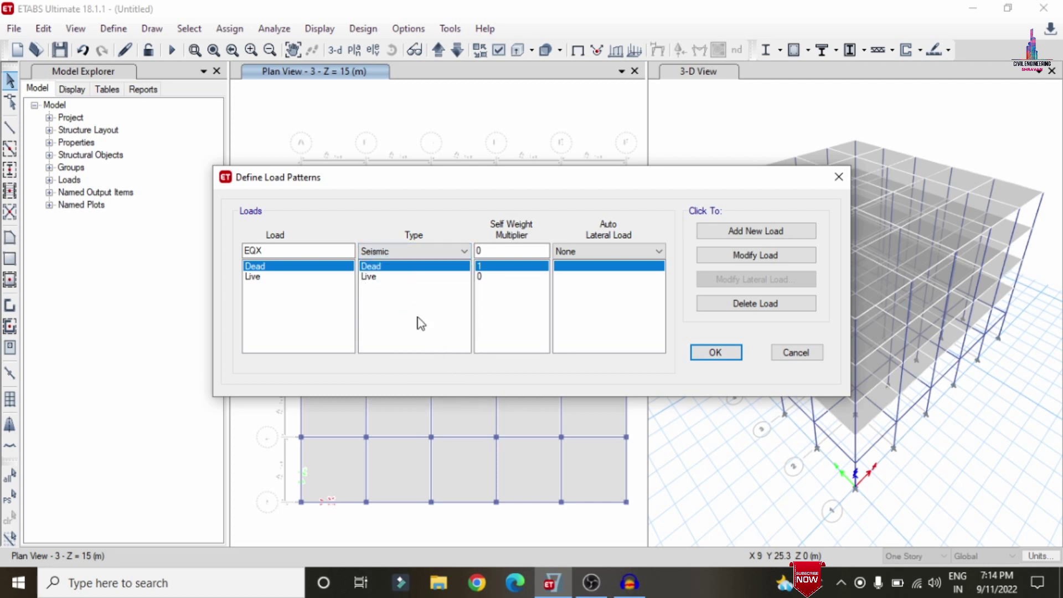
pyautogui.click(481, 252)
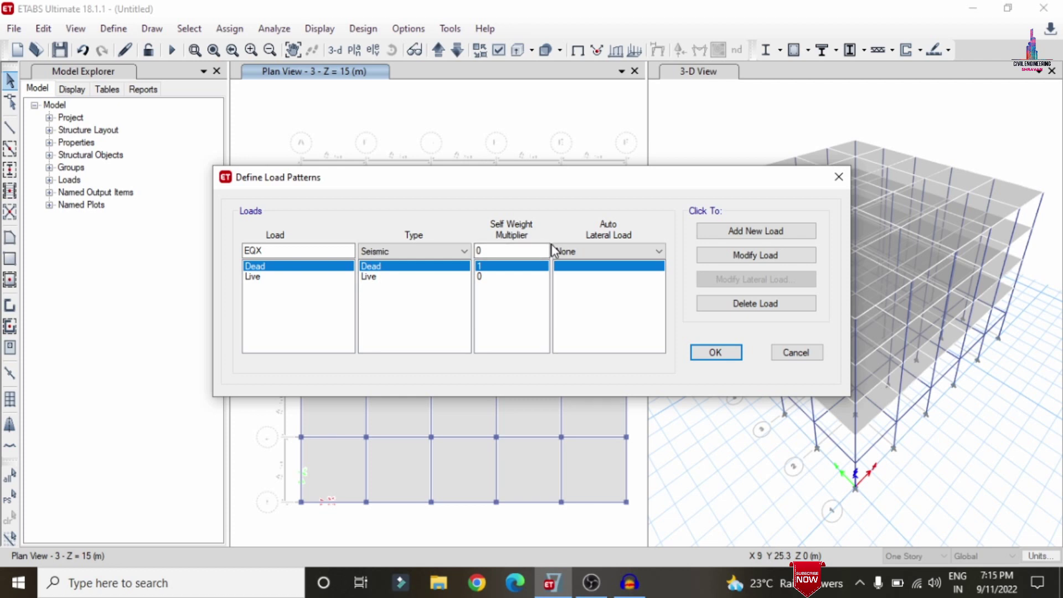
# Step: Choose IS 1893:2016 as EQX's auto lateral load code
pyautogui.click(651, 252)
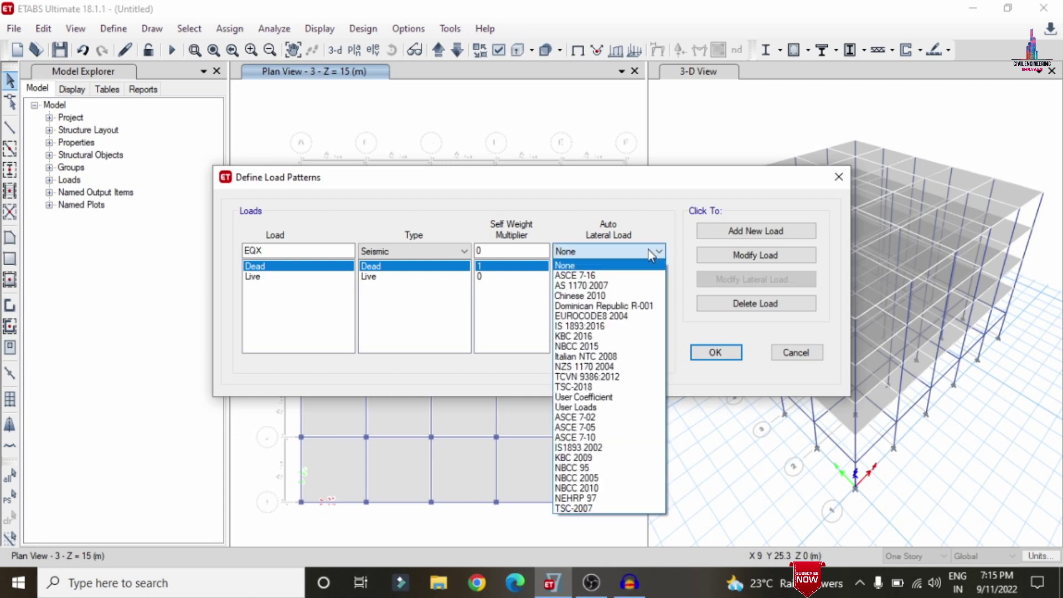
pyautogui.press('i')
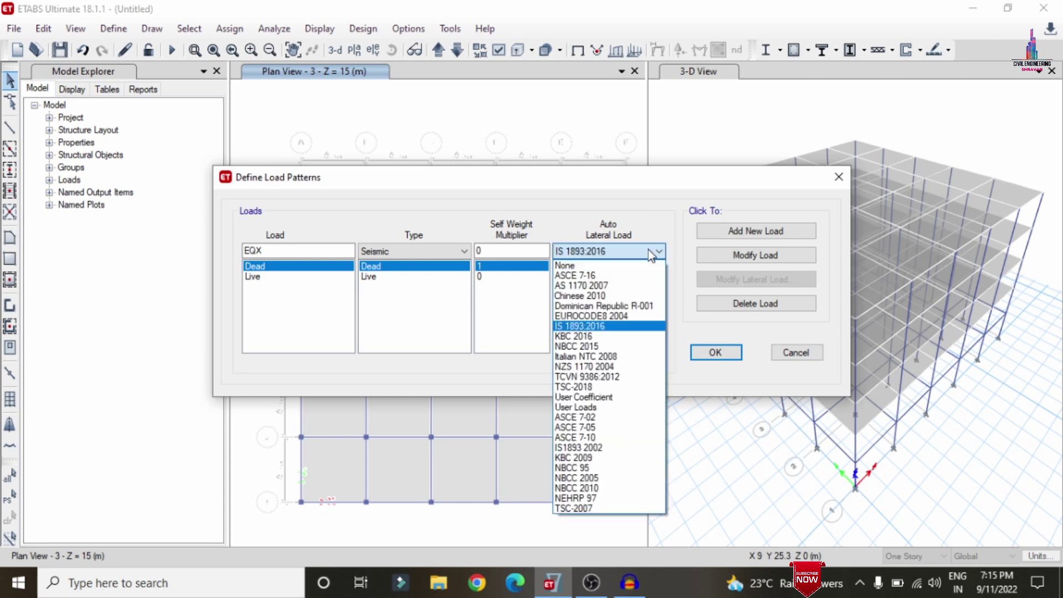
pyautogui.click(649, 250)
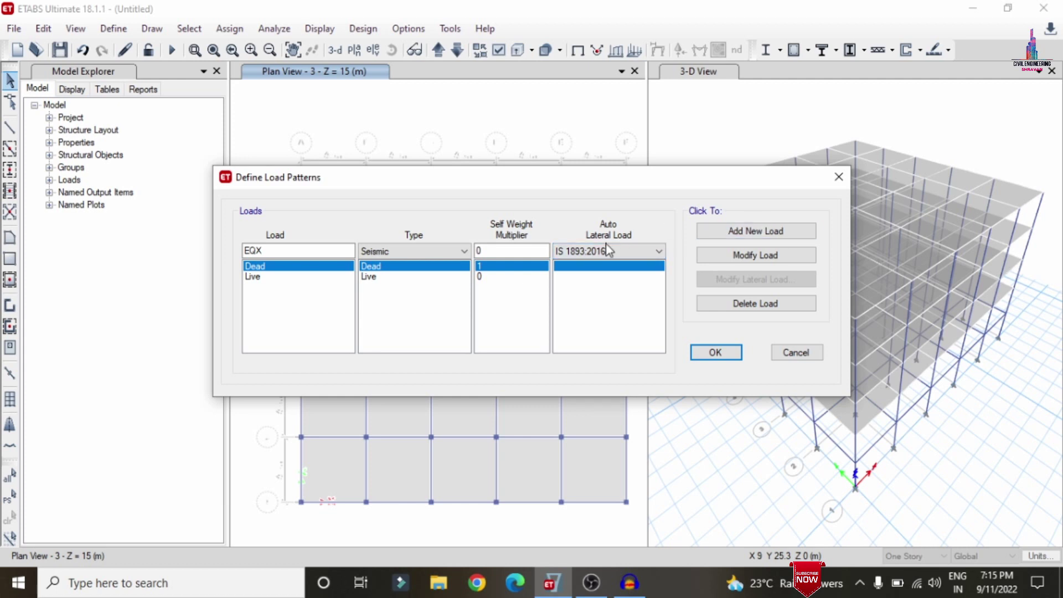
pyautogui.click(590, 254)
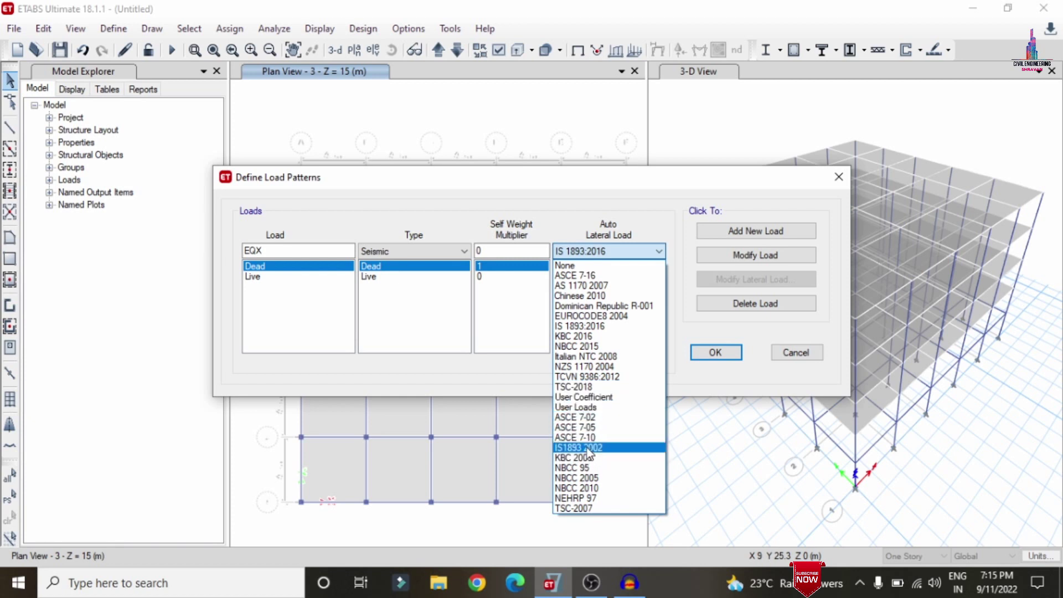
pyautogui.click(574, 326)
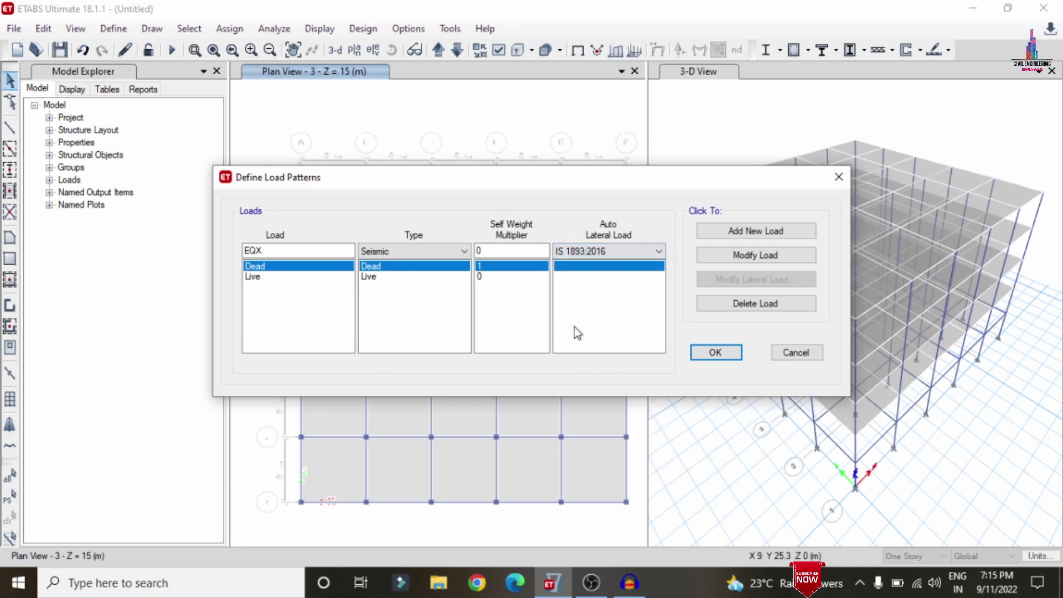
# Step: Add the EQX pattern, then add EQY as a second seismic pattern
pyautogui.click(720, 231)
pyautogui.click(278, 250)
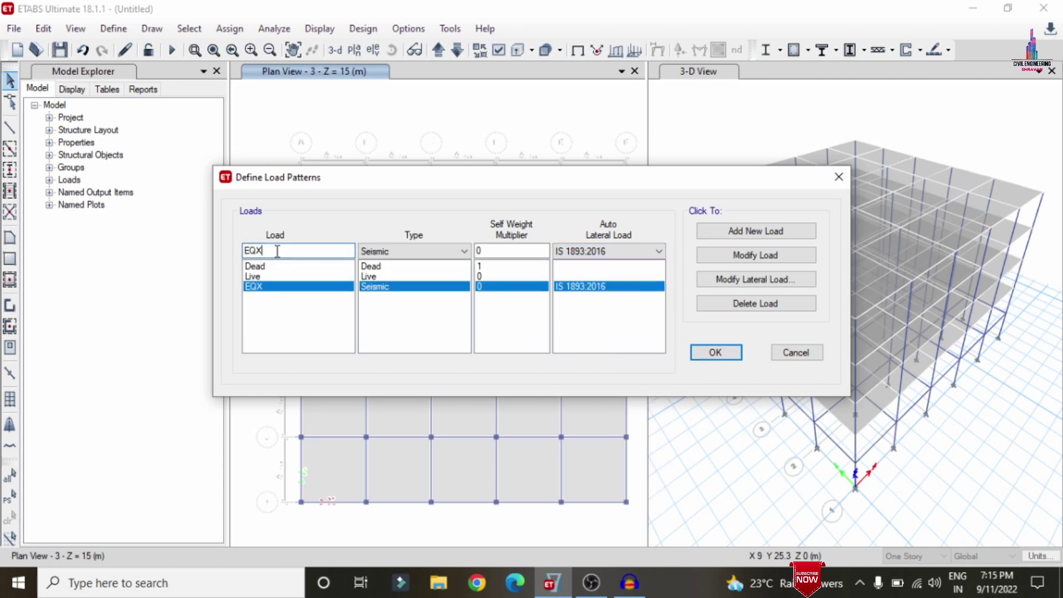
pyautogui.press('BackSpace')
pyautogui.write('Y')
pyautogui.click(746, 231)
# Step: Add WX as a Wind pattern with Indian IS 875:2015 auto lateral load
pyautogui.doubleClick(295, 245)
pyautogui.write('WX')
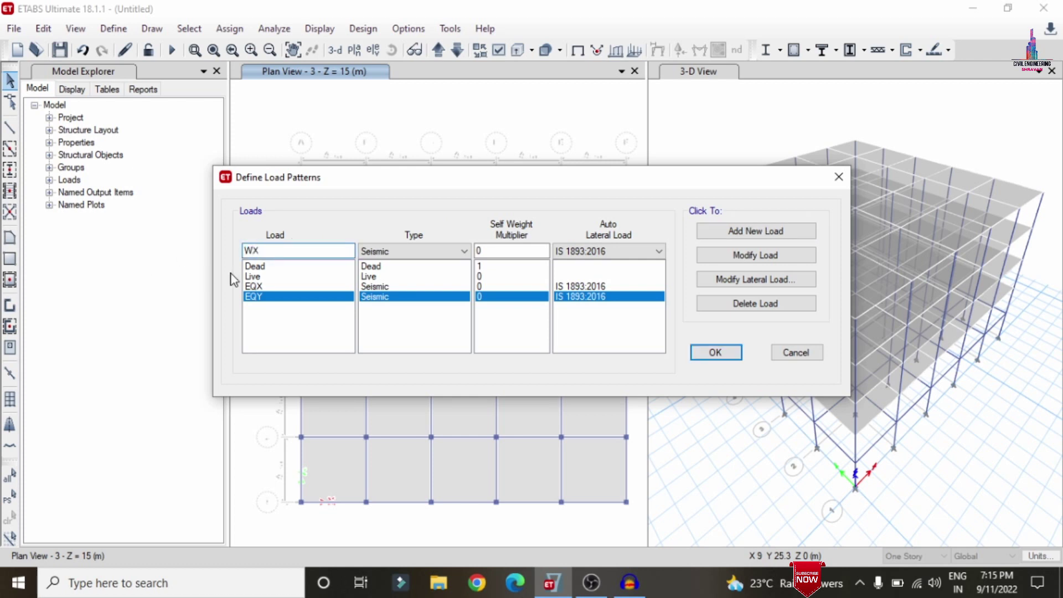
pyautogui.click(435, 256)
pyautogui.press('Down')
pyautogui.press('Down')
pyautogui.click(435, 256)
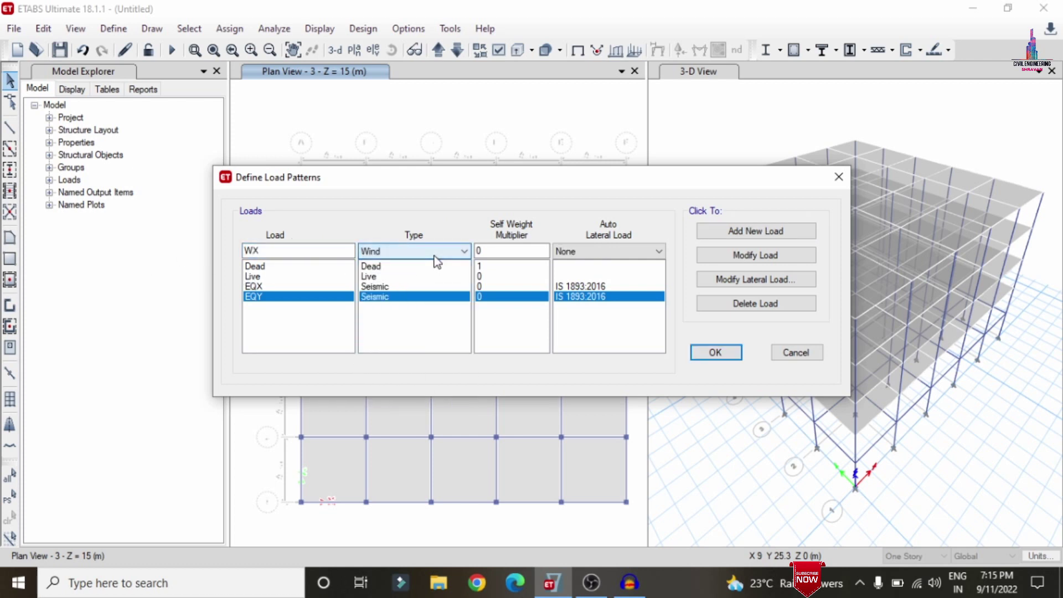
pyautogui.click(558, 254)
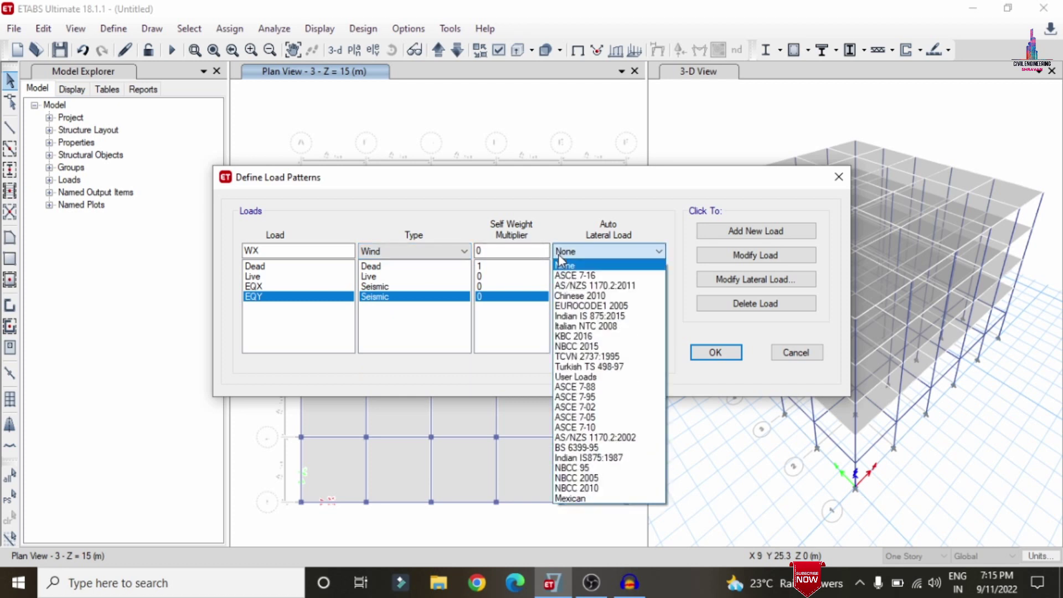
pyautogui.press('Down')
pyautogui.press('Down')
pyautogui.press('Down')
pyautogui.press('Down')
pyautogui.press('Down')
pyautogui.click(559, 256)
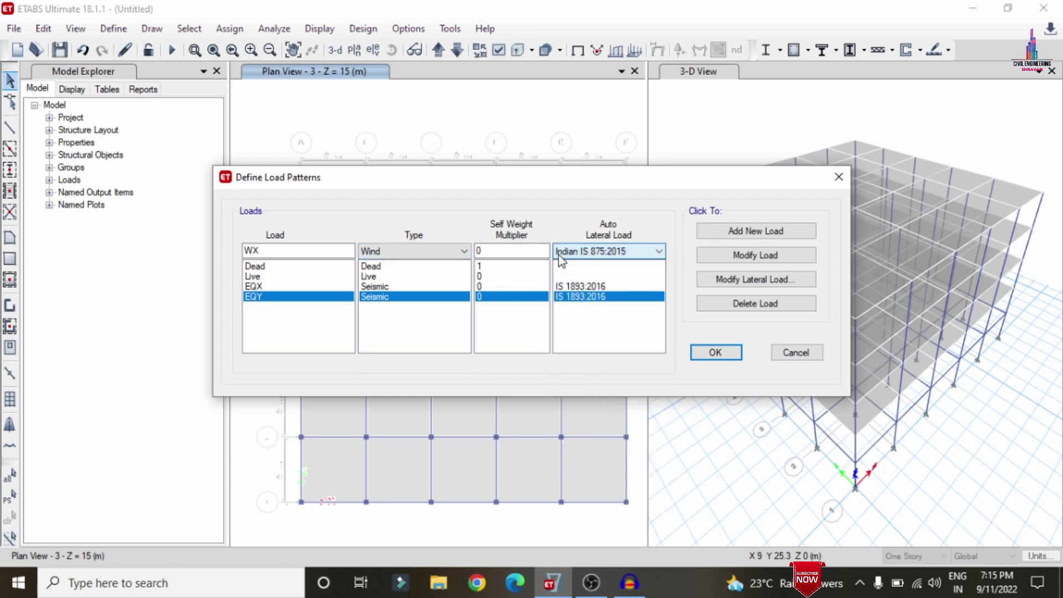
pyautogui.click(761, 234)
# Step: Add WY as a second wind pattern, then bring up EQX's seismic load settings
pyautogui.click(272, 252)
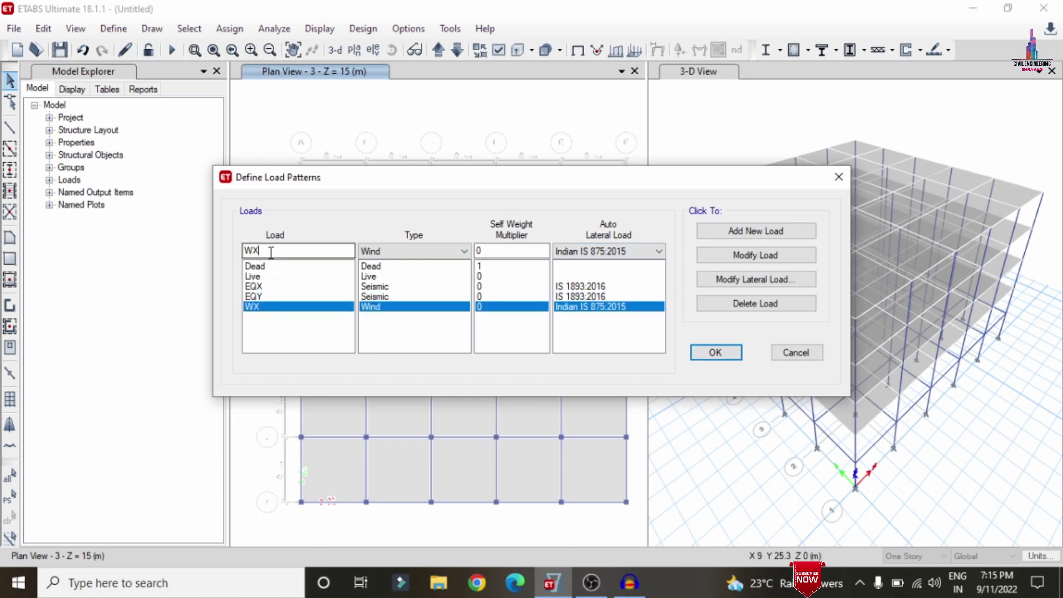
pyautogui.press('BackSpace')
pyautogui.write('Y')
pyautogui.click(777, 236)
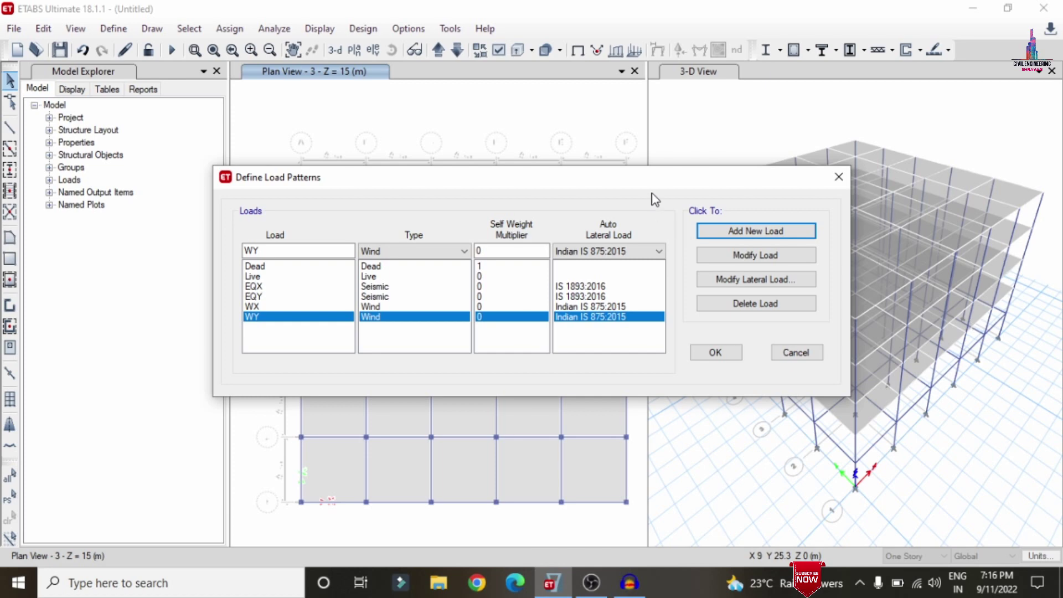
pyautogui.click(376, 287)
pyautogui.click(772, 279)
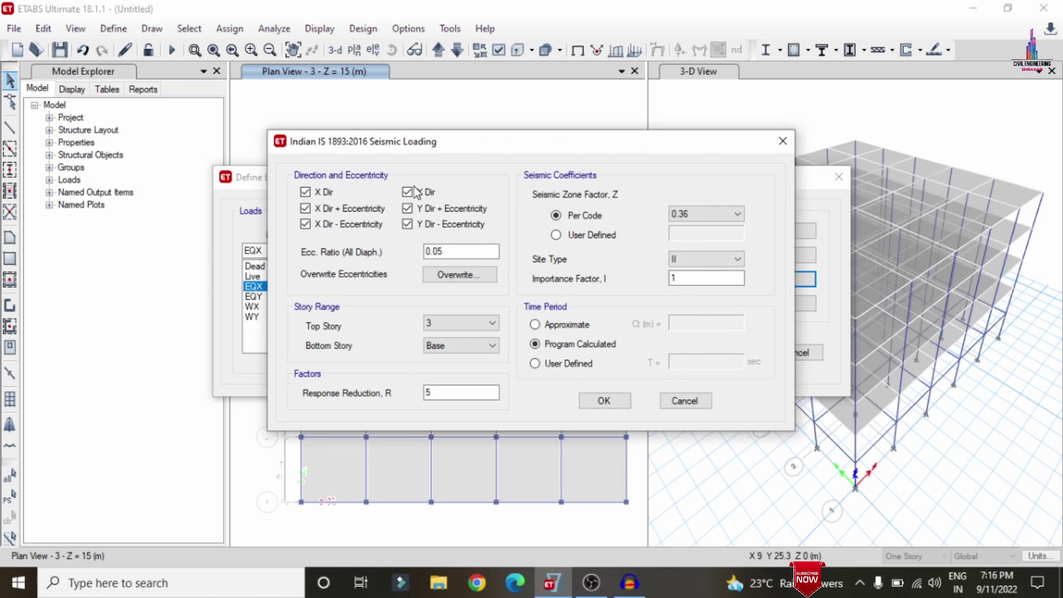
# Step: Restrict EQX to the X direction by clearing Y direction and all eccentricity options
pyautogui.click(408, 208)
pyautogui.click(407, 224)
pyautogui.click(407, 192)
pyautogui.click(319, 210)
pyautogui.click(305, 224)
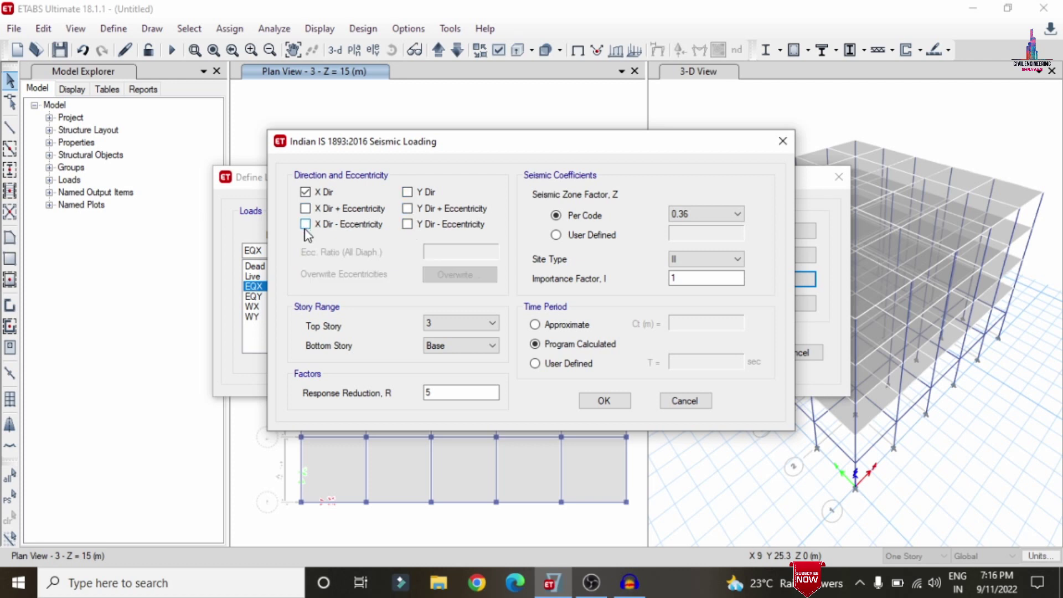
# Step: Keep zone factor 0.36 and site type II, and accept EQX's seismic settings
pyautogui.click(684, 213)
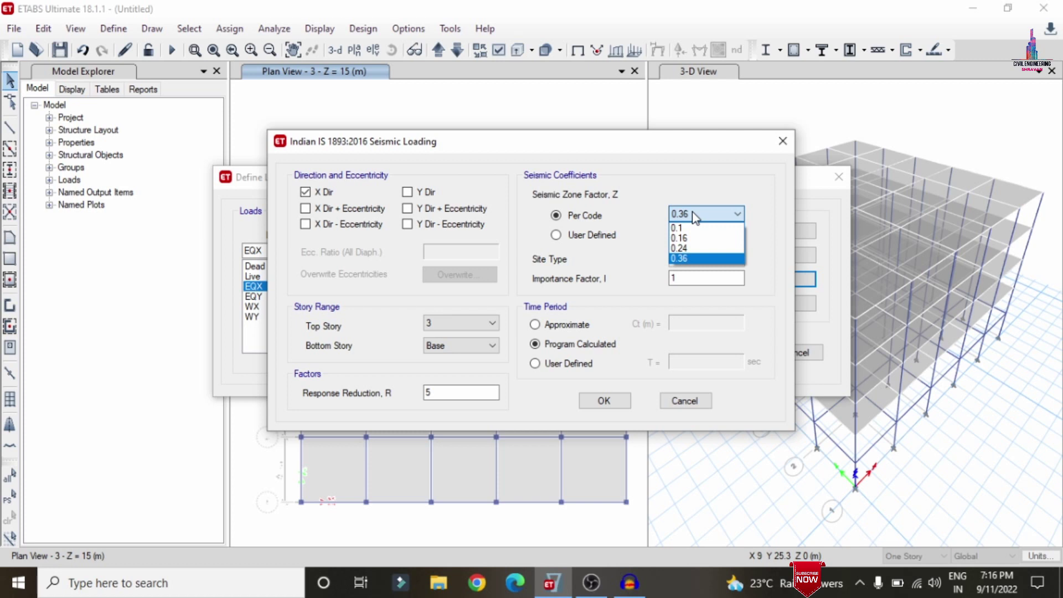
pyautogui.click(703, 259)
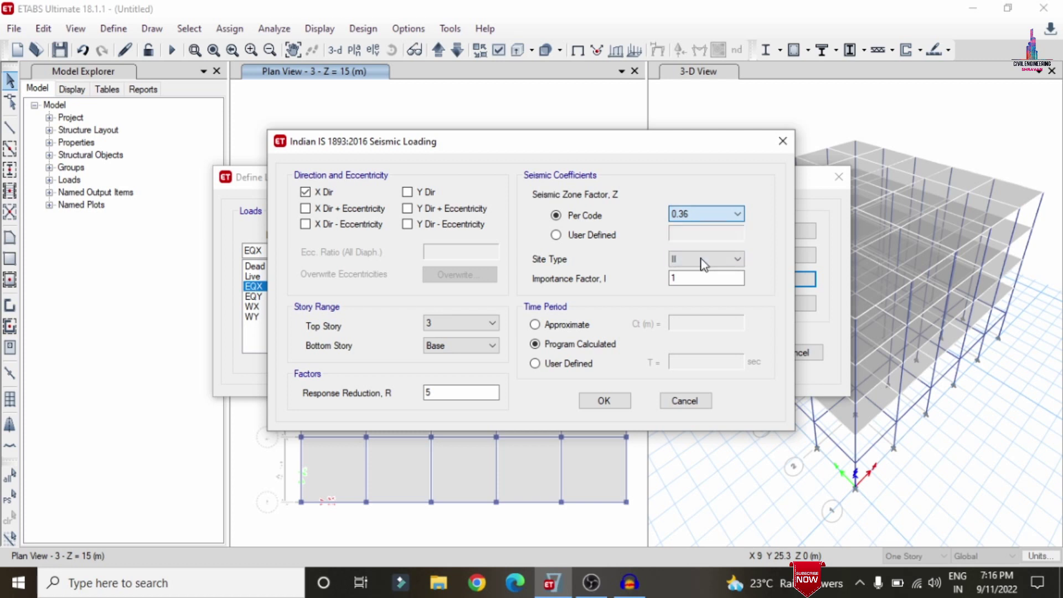
pyautogui.click(704, 262)
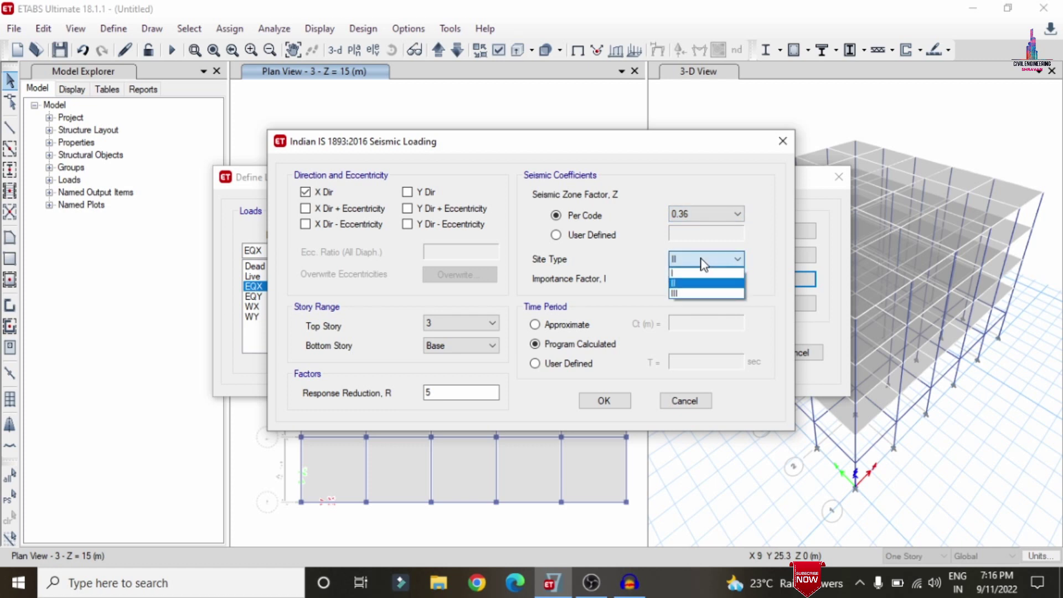
pyautogui.click(704, 262)
pyautogui.click(704, 278)
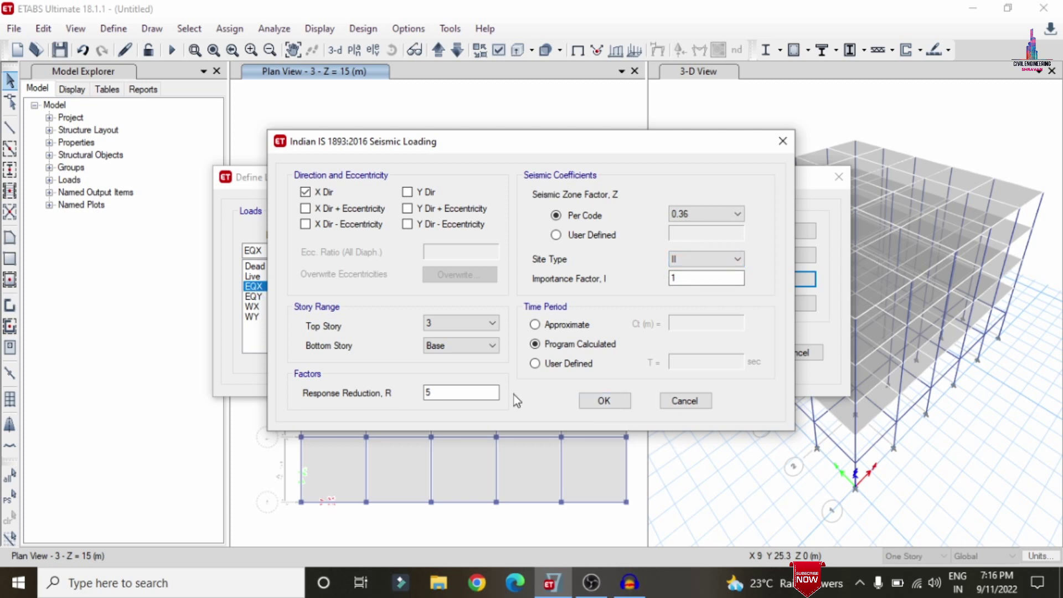
pyautogui.click(605, 400)
pyautogui.click(271, 296)
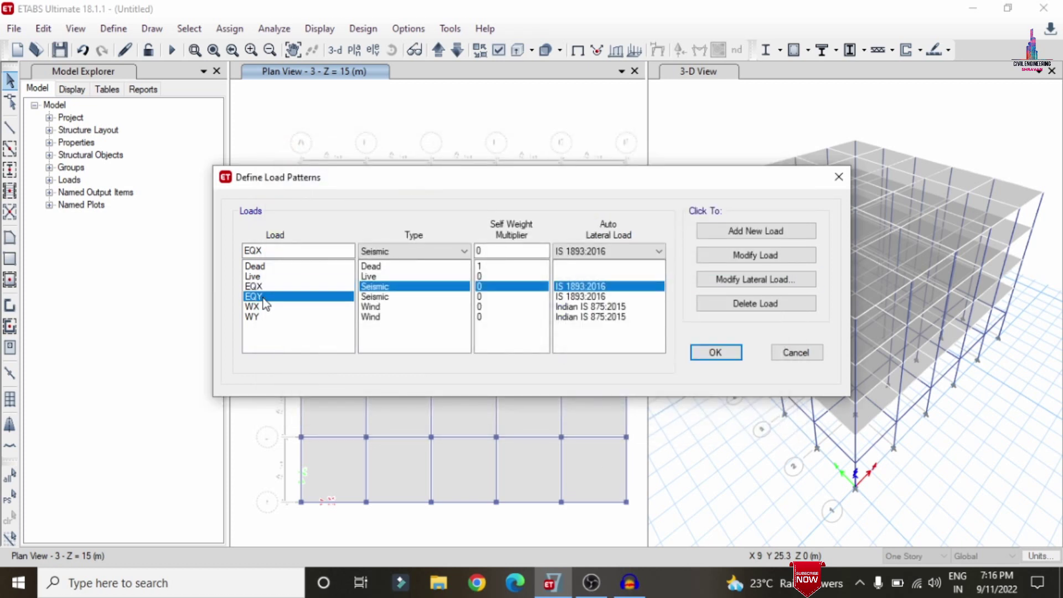
# Step: Set EQY to Y direction only, clearing X direction and every eccentricity option
pyautogui.click(784, 279)
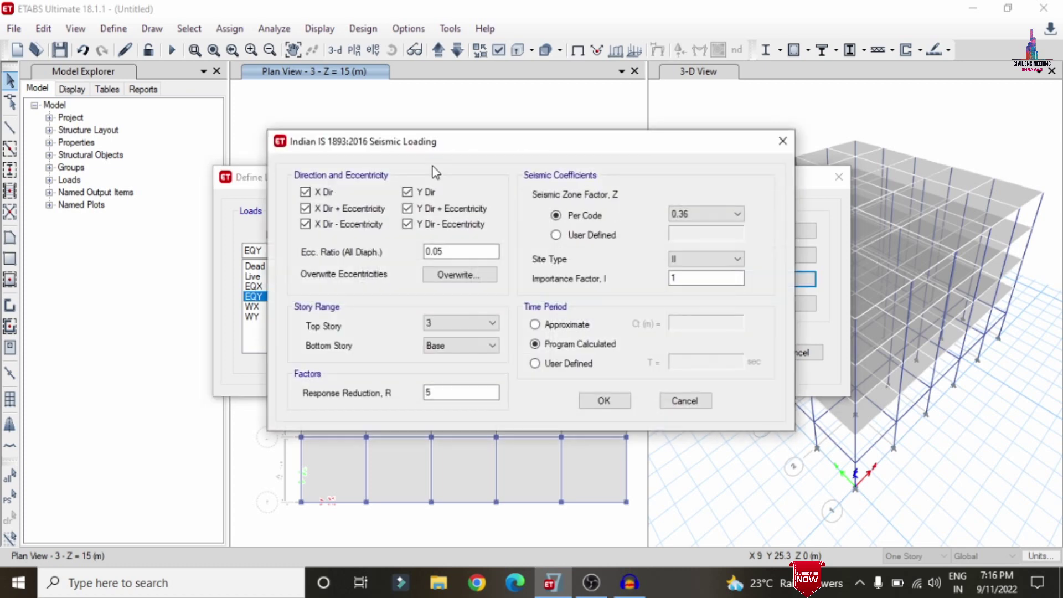
pyautogui.click(306, 192)
pyautogui.click(305, 208)
pyautogui.click(305, 224)
pyautogui.click(426, 224)
pyautogui.click(427, 209)
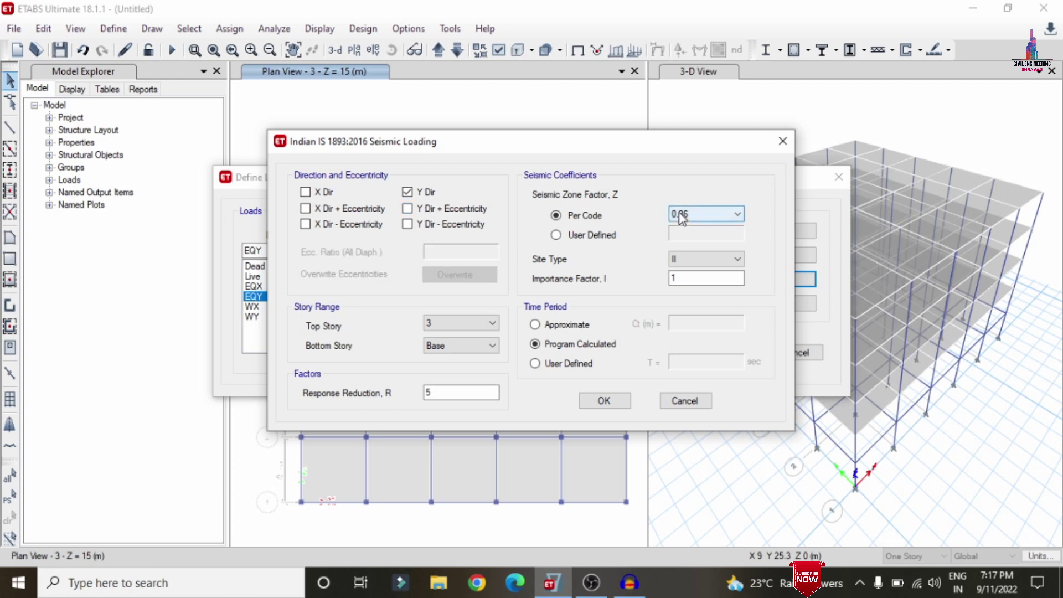
pyautogui.click(604, 401)
pyautogui.click(254, 307)
# Step: Change WX's wind speed from 50 to 44 m/s and terrain category to 4
pyautogui.click(800, 285)
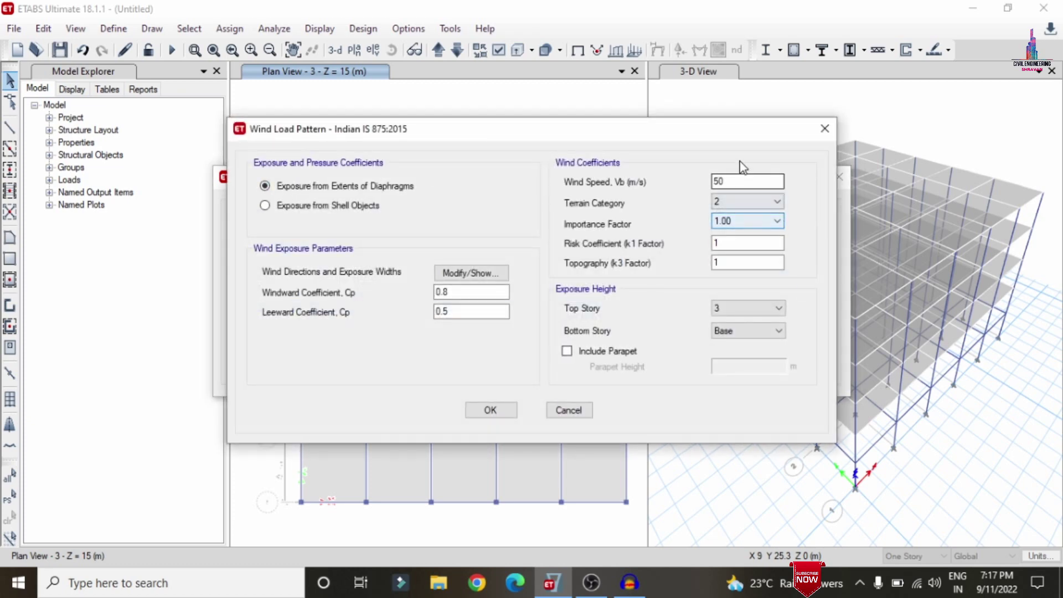
pyautogui.click(735, 180)
pyautogui.moveTo(735, 179); pyautogui.dragTo(624, 179)
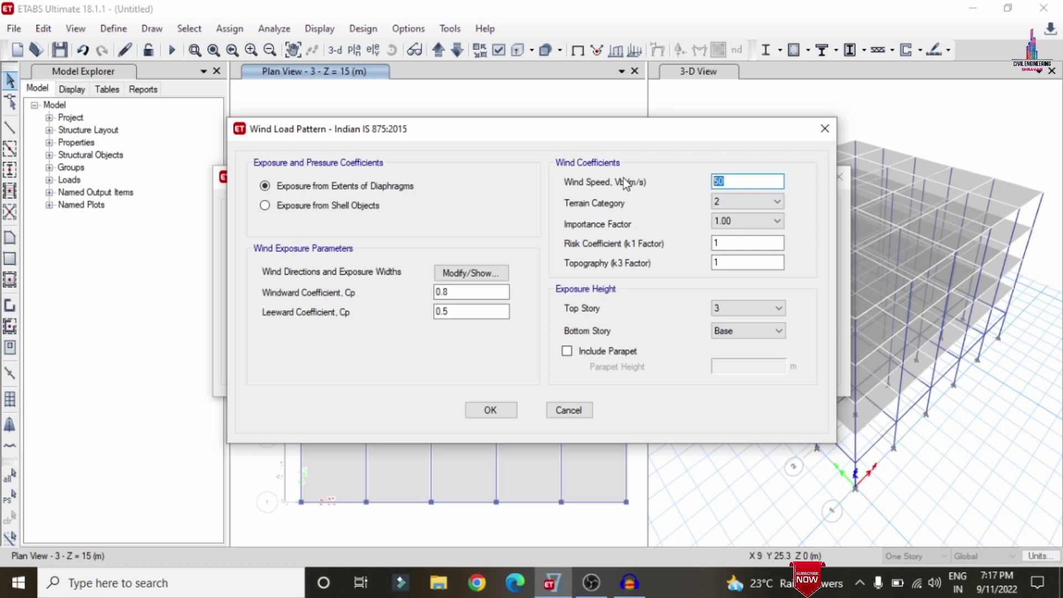
pyautogui.write('44')
pyautogui.click(735, 200)
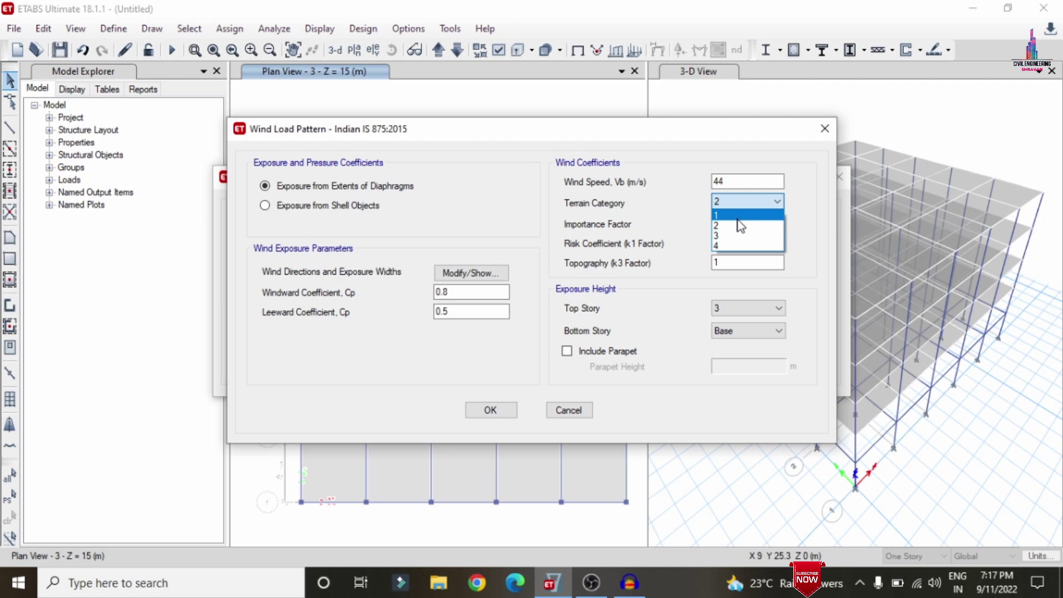
pyautogui.click(720, 246)
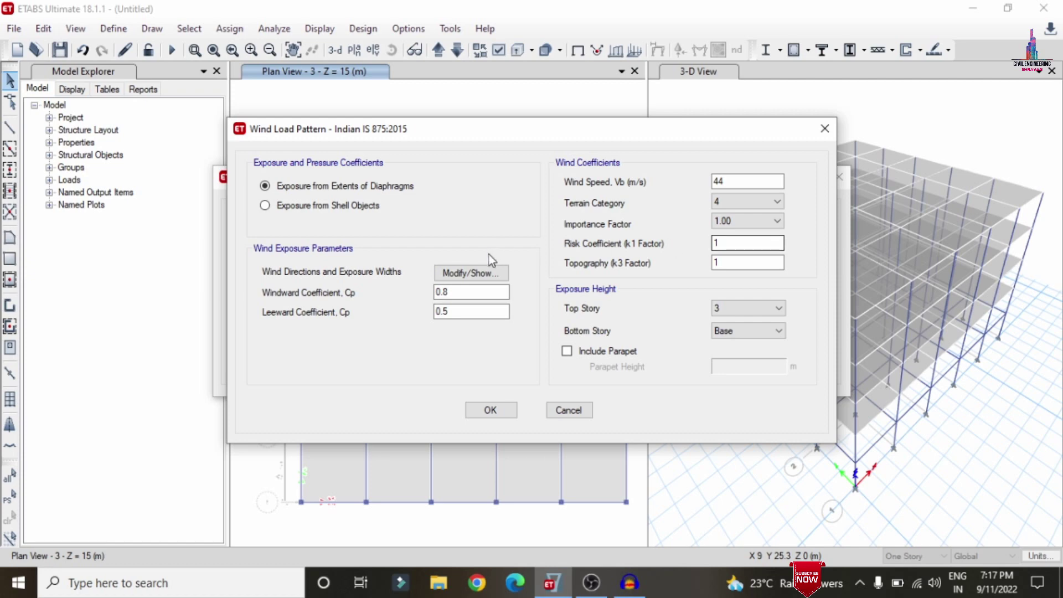
pyautogui.click(725, 182)
# Step: Set WX's wind direction angles to 0 and 180 degrees and accept the wind settings
pyautogui.click(489, 271)
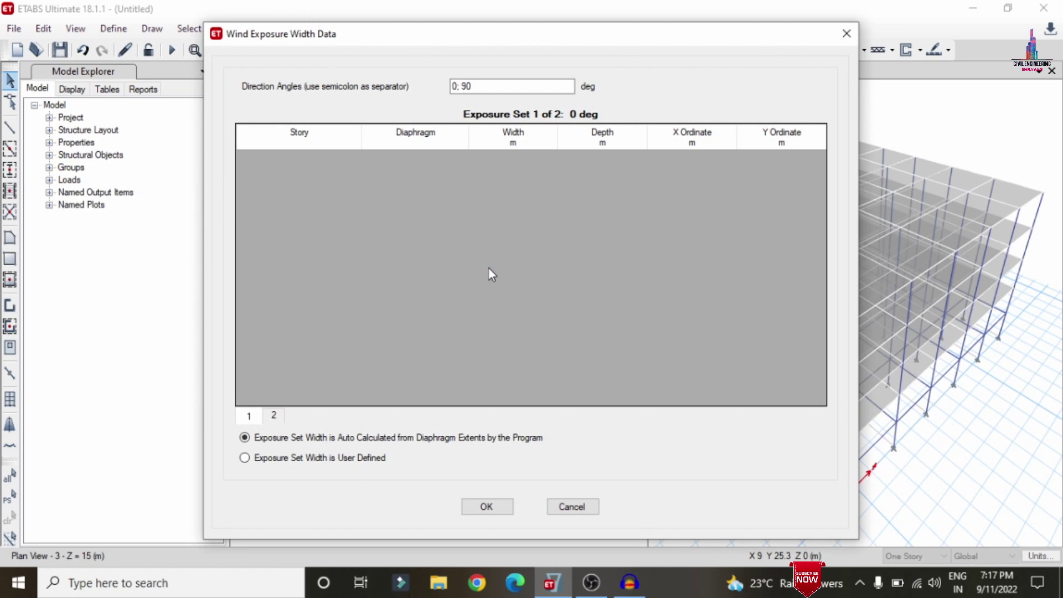
pyautogui.doubleClick(467, 86)
pyautogui.write('18')
pyautogui.click(482, 507)
pyautogui.click(490, 413)
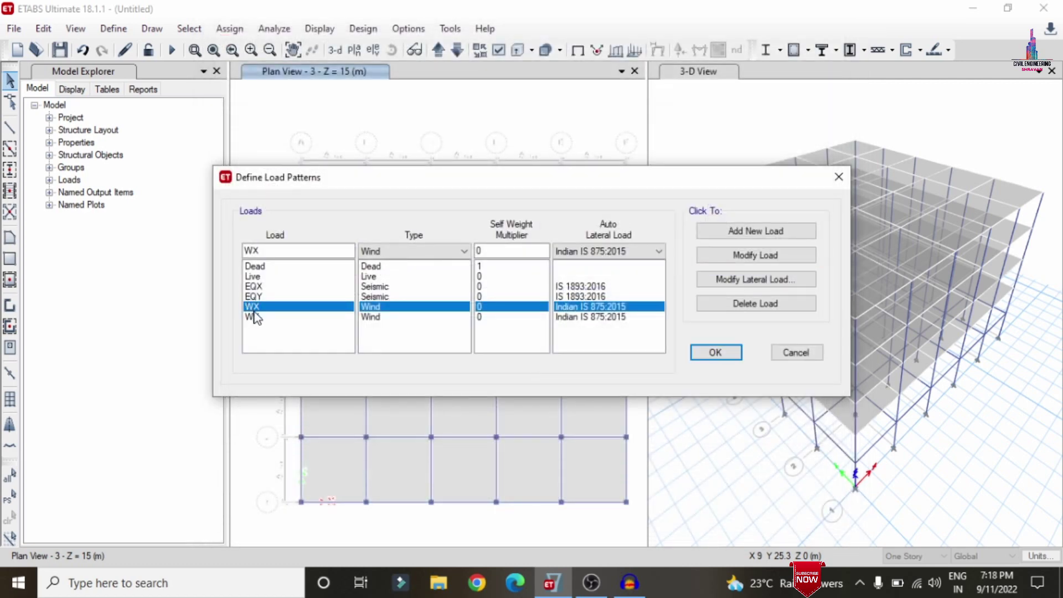
# Step: Give WY a wind speed of 44 m/s and terrain category 4
pyautogui.click(256, 317)
pyautogui.click(738, 277)
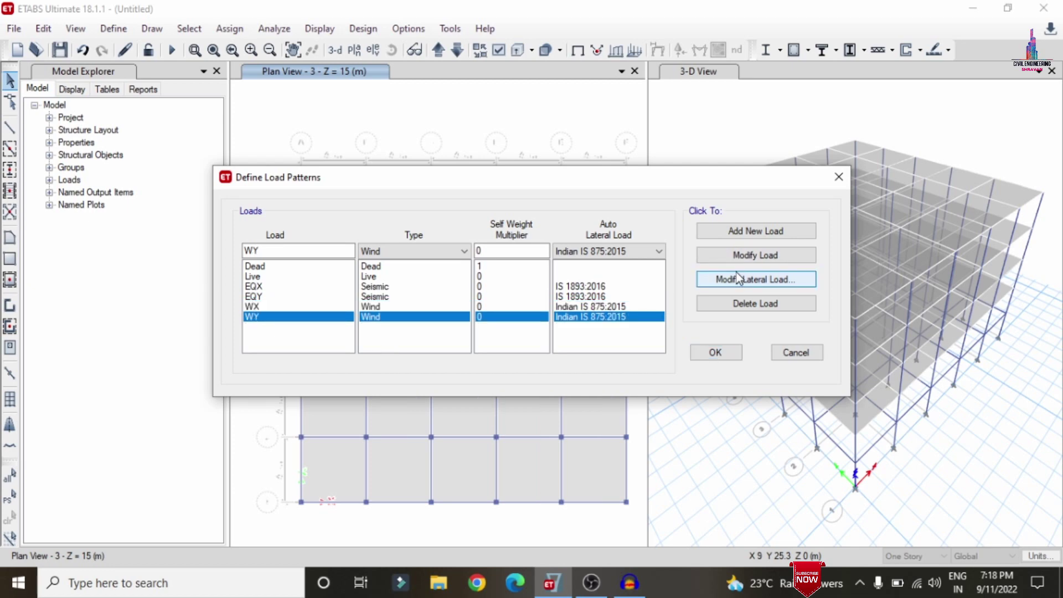
pyautogui.click(734, 181)
pyautogui.moveTo(733, 181); pyautogui.dragTo(620, 187)
pyautogui.write('44')
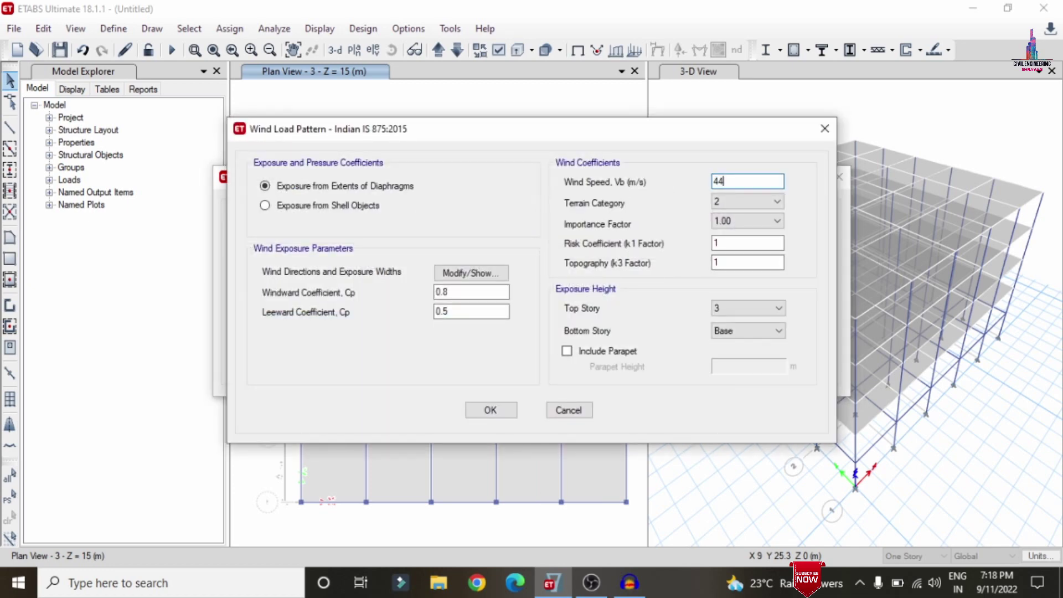
pyautogui.click(720, 203)
pyautogui.click(722, 247)
# Step: Set WY's direction angles to 90 and 270 degrees and accept the wind and load pattern settings
pyautogui.click(476, 273)
pyautogui.click(456, 88)
pyautogui.write('9')
pyautogui.press('Right')
pyautogui.press('Right')
pyautogui.press('Right')
pyautogui.press('Right')
pyautogui.press('BackSpace')
pyautogui.write('27')
pyautogui.click(485, 507)
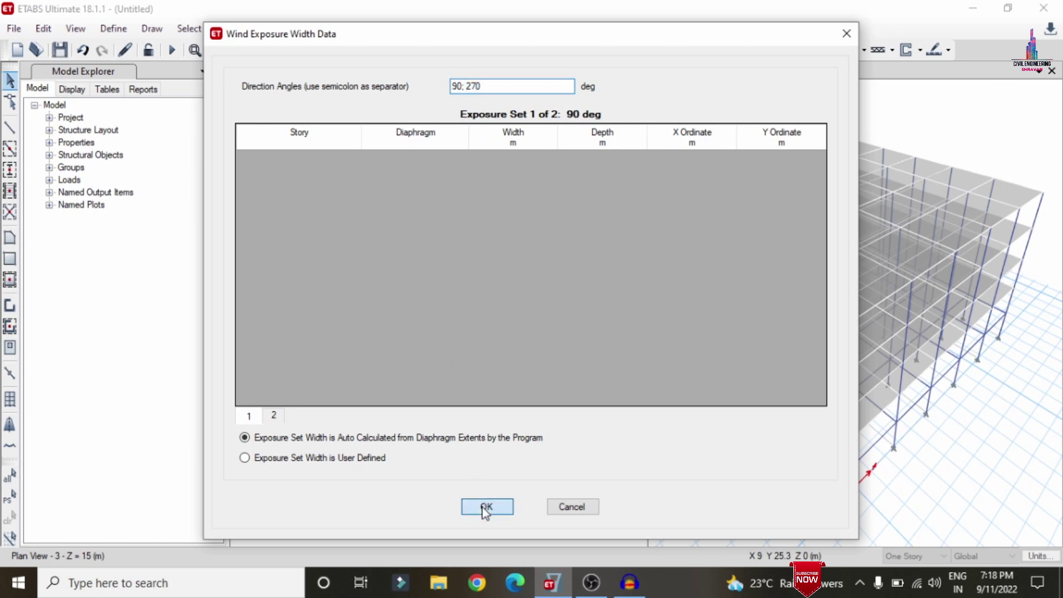
pyautogui.click(494, 408)
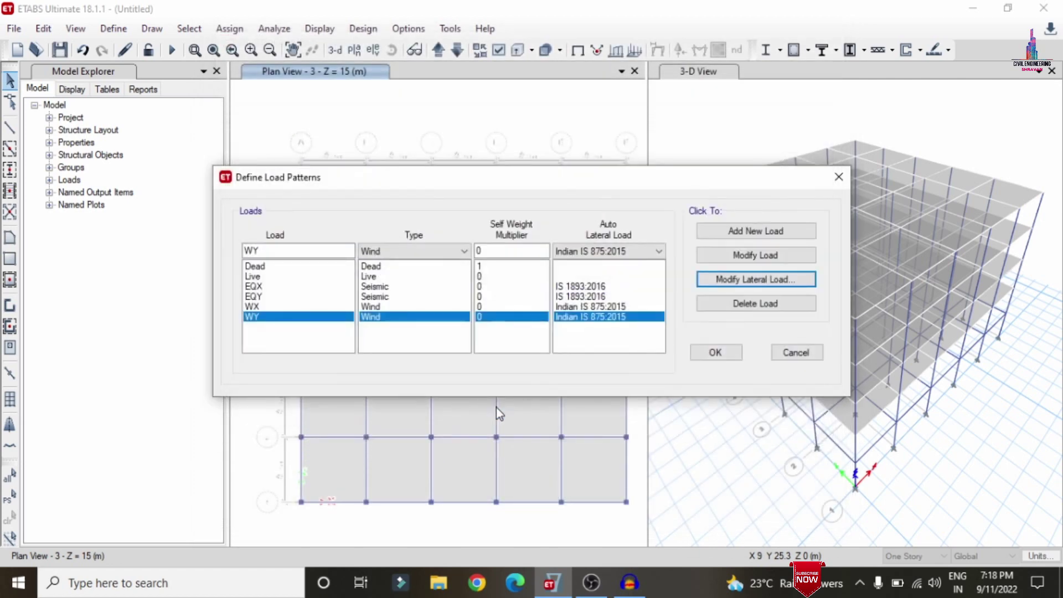
pyautogui.click(724, 352)
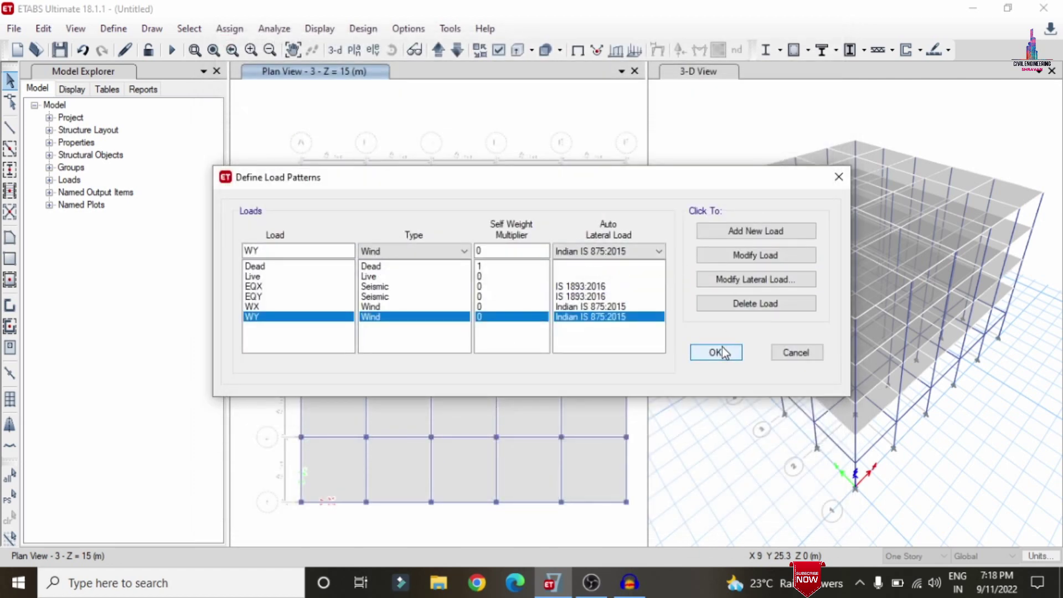
# Step: Close the load patterns dialog and select every object in the model with Ctrl+A
pyautogui.click(717, 352)
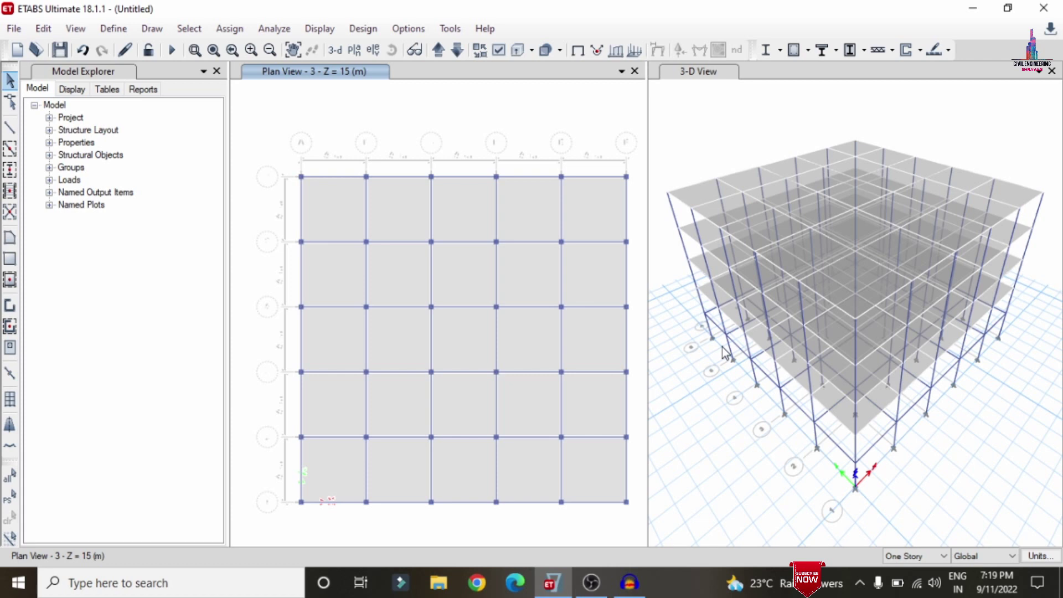
pyautogui.hotkey('ctrl', 'a')
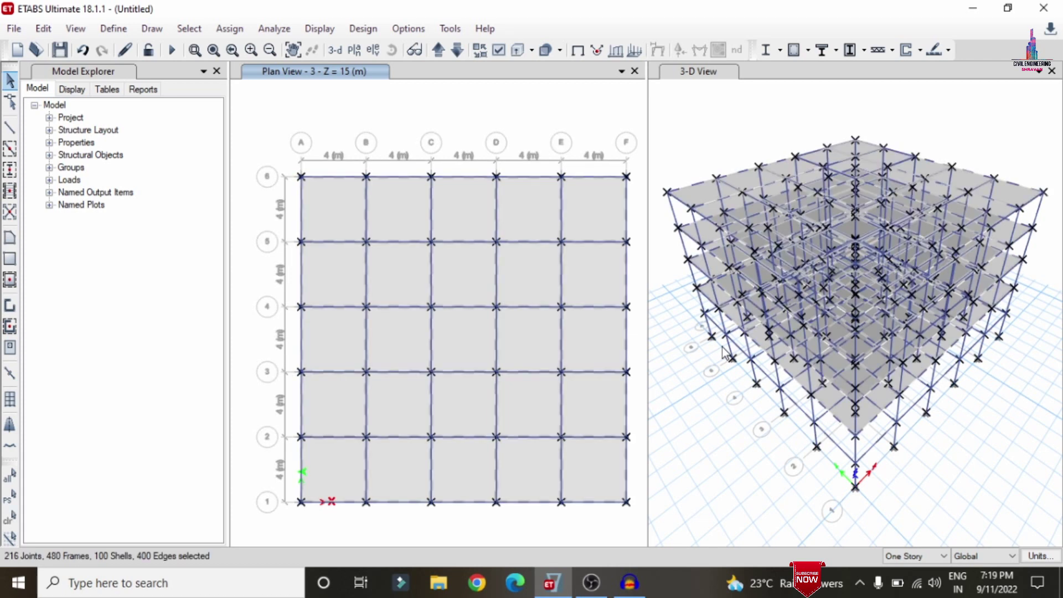
# Step: Start a Dead joint force assignment that adds to existing loads, with 1 kN forces in global X, Y and Z
pyautogui.click(660, 157)
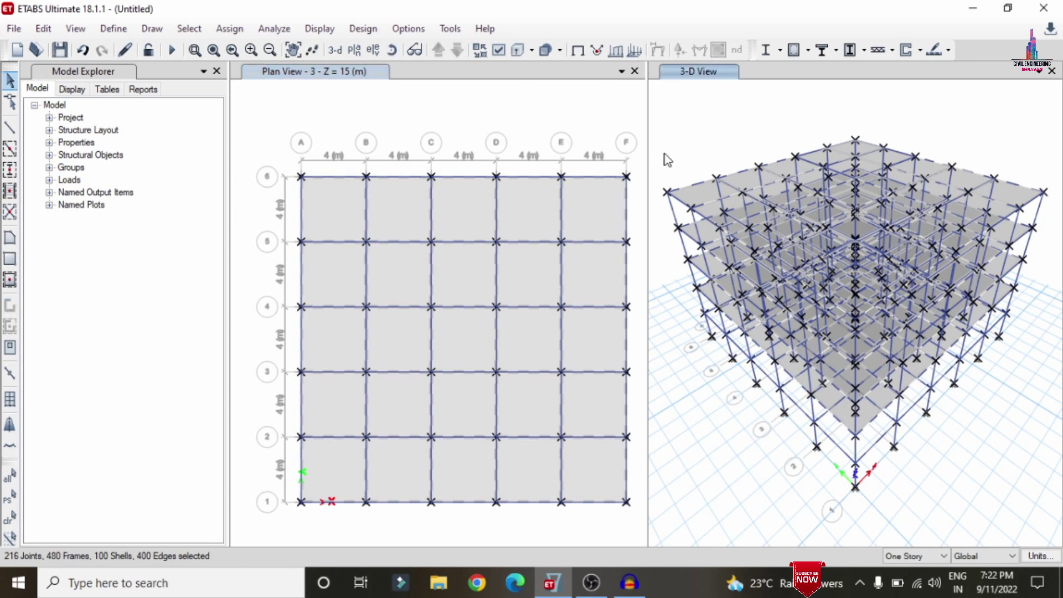
pyautogui.click(237, 31)
pyautogui.moveTo(413, 152)
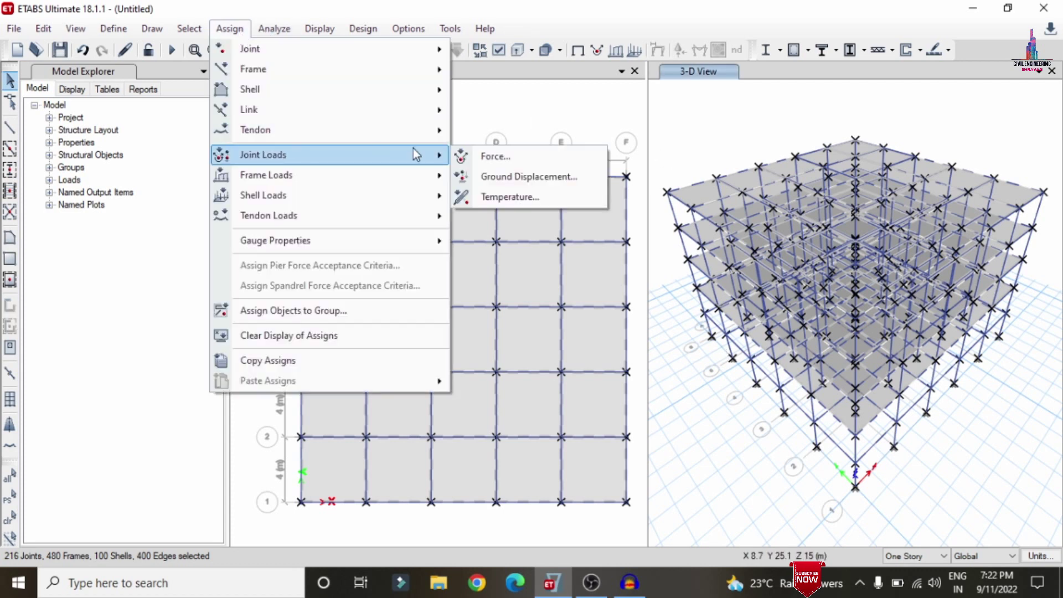
pyautogui.click(484, 155)
pyautogui.click(595, 227)
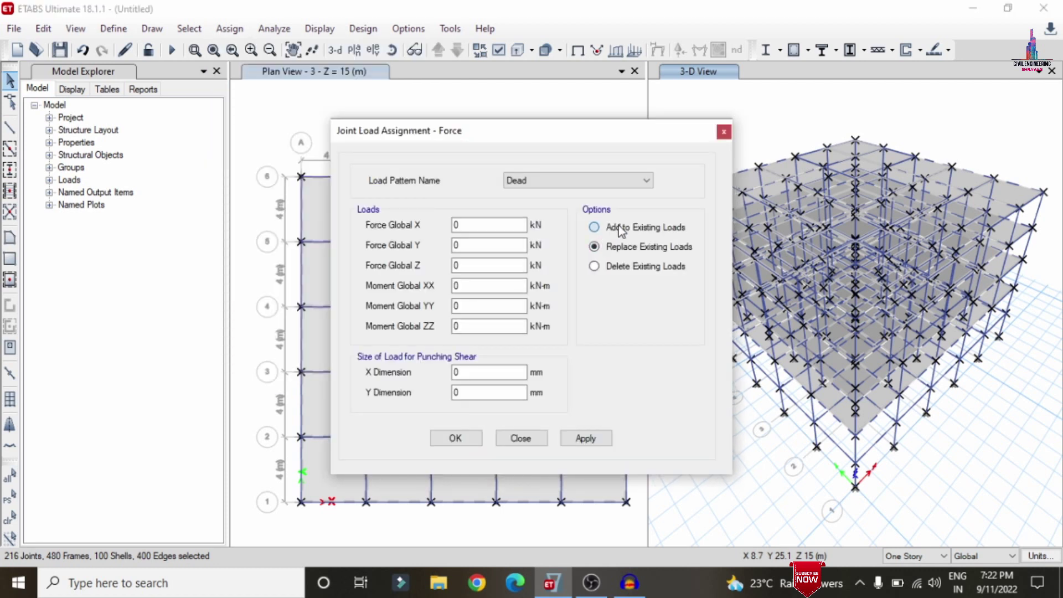
pyautogui.doubleClick(461, 228)
pyautogui.write('1')
pyautogui.press('Tab')
pyautogui.write('1')
pyautogui.press('Tab')
pyautogui.write('1')
# Step: Set 1 kN-m moments about all three global axes and apply the joint loads
pyautogui.press('Tab')
pyautogui.write('1')
pyautogui.press('Tab')
pyautogui.write('1')
pyautogui.press('Tab')
pyautogui.write('1')
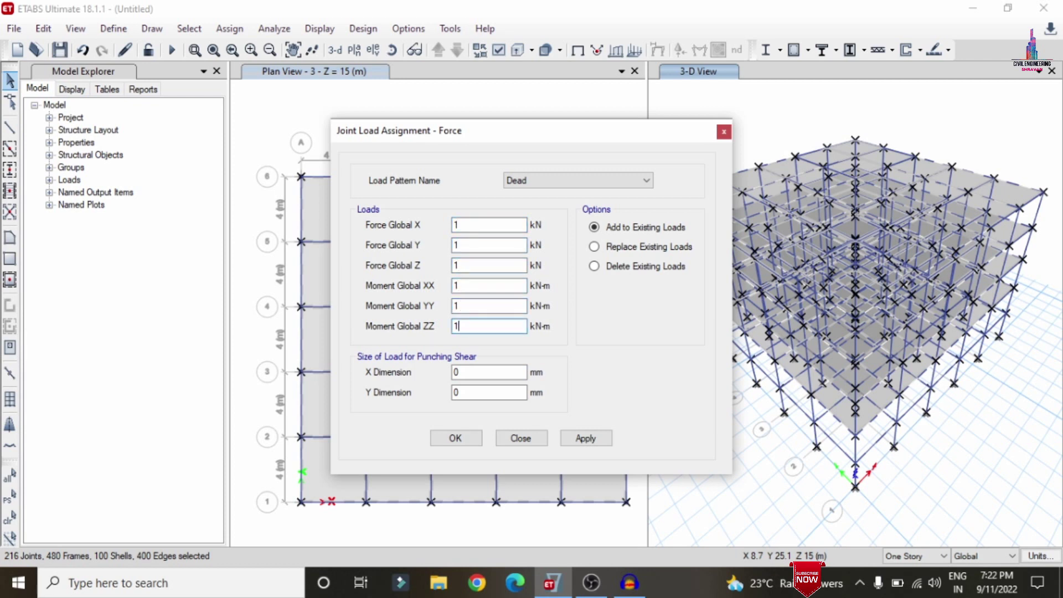
pyautogui.click(582, 439)
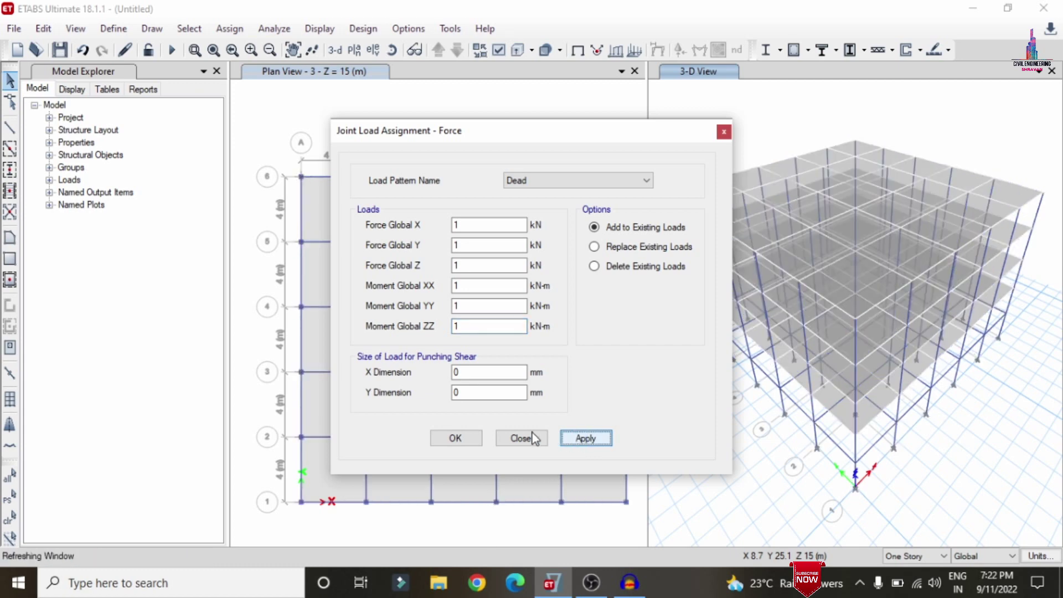
pyautogui.click(454, 440)
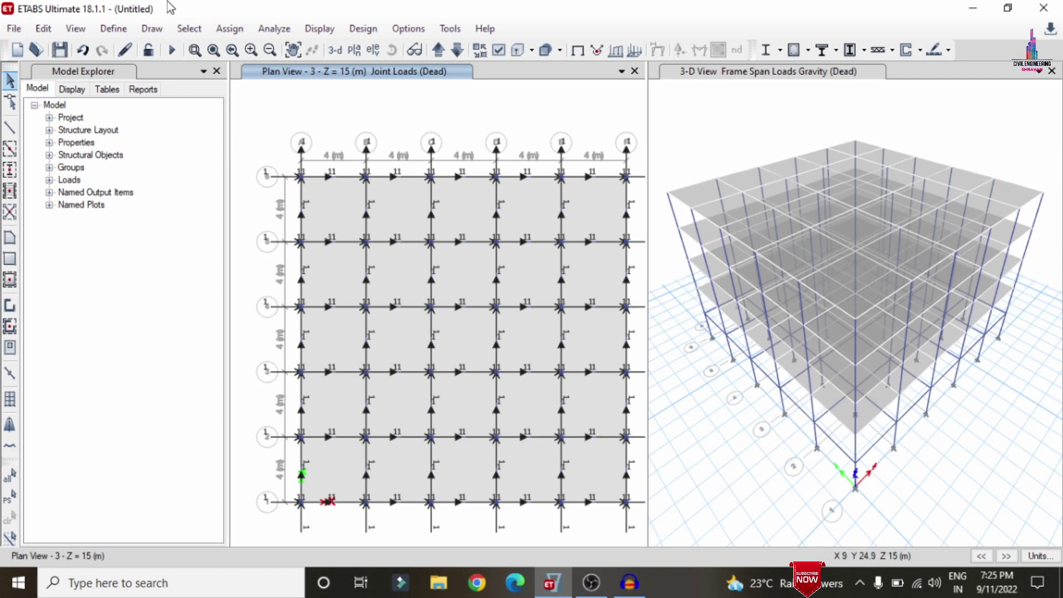
# Step: Open the Select menu to choose objects by their properties
pyautogui.click(189, 28)
# Step: Select all frames that use the B0.23X0.3 section
pyautogui.moveTo(212, 49)
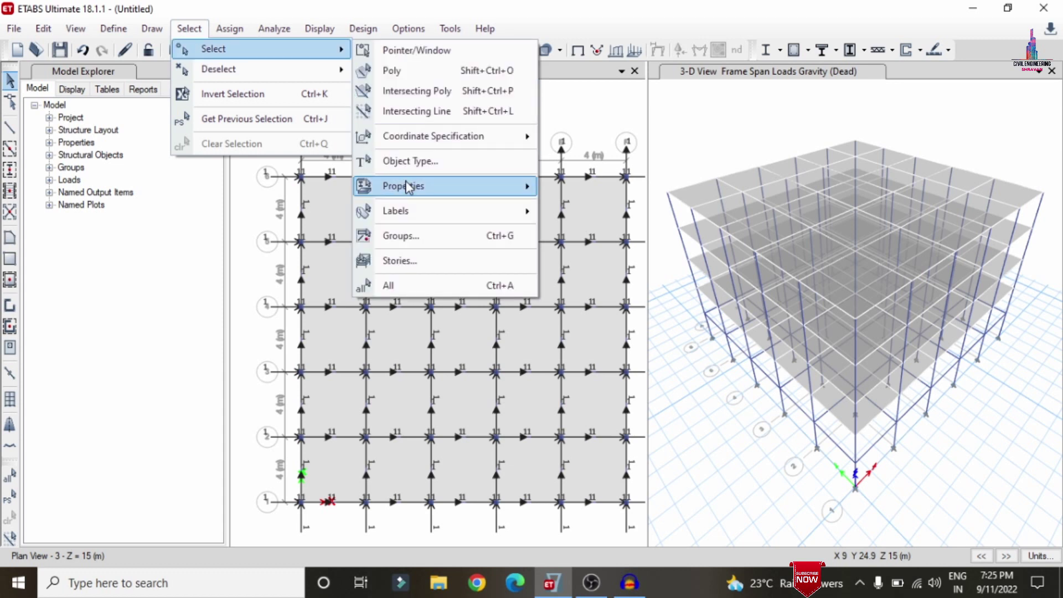
pyautogui.moveTo(410, 186)
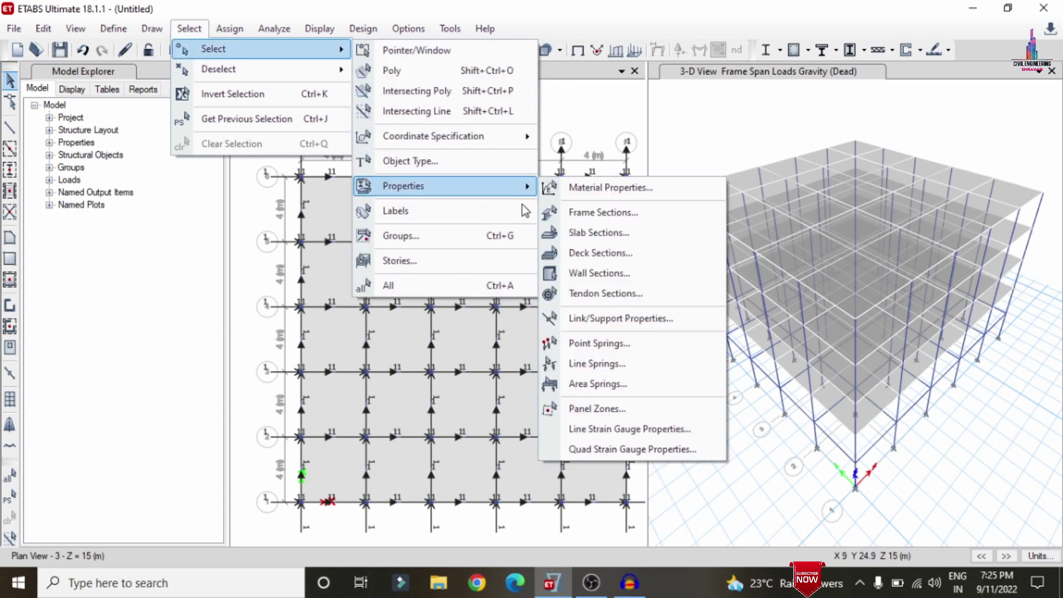
pyautogui.click(623, 218)
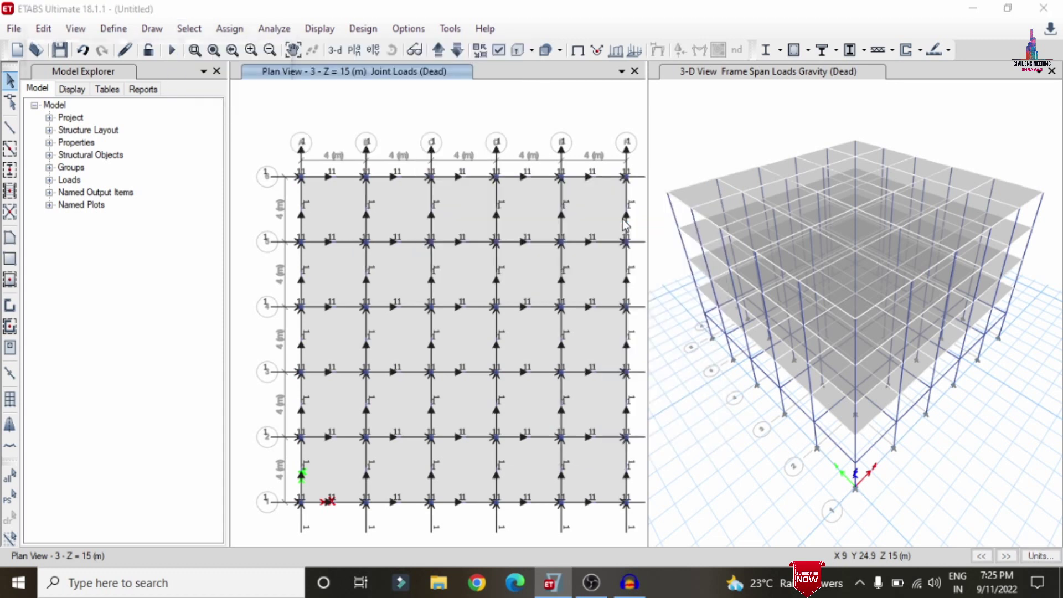
pyautogui.click(460, 461)
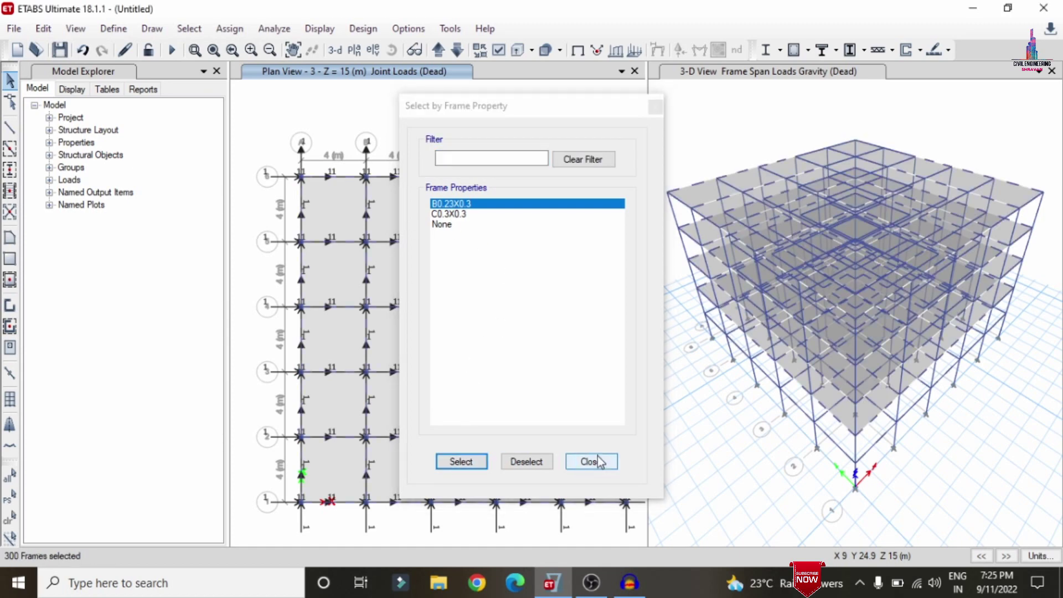
pyautogui.click(611, 461)
# Step: Add a 13.8 kN/m uniform Dead load to the selected beams on top of existing loads
pyautogui.click(229, 28)
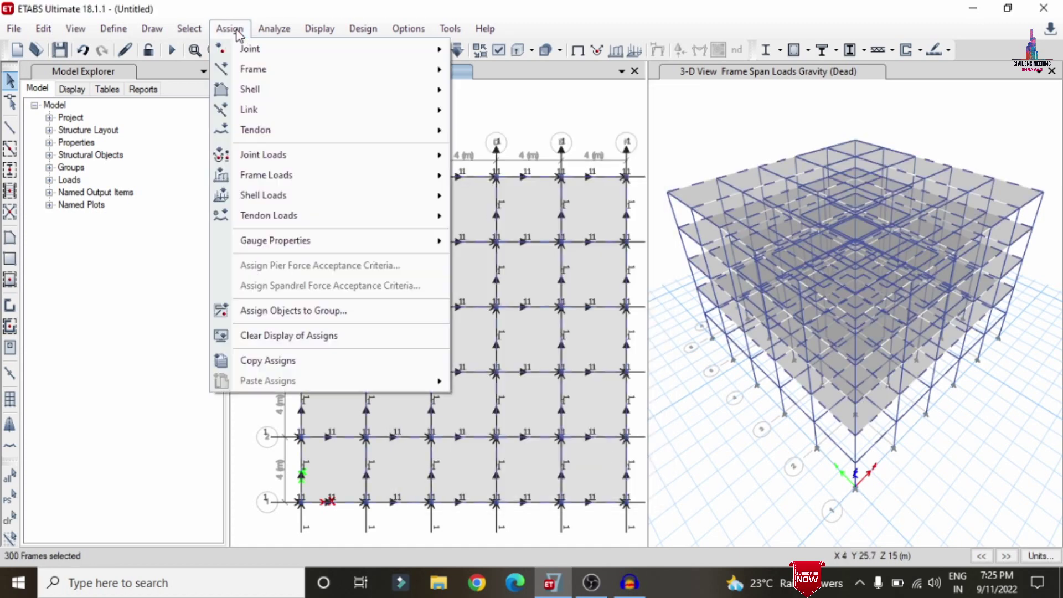
pyautogui.moveTo(249, 176)
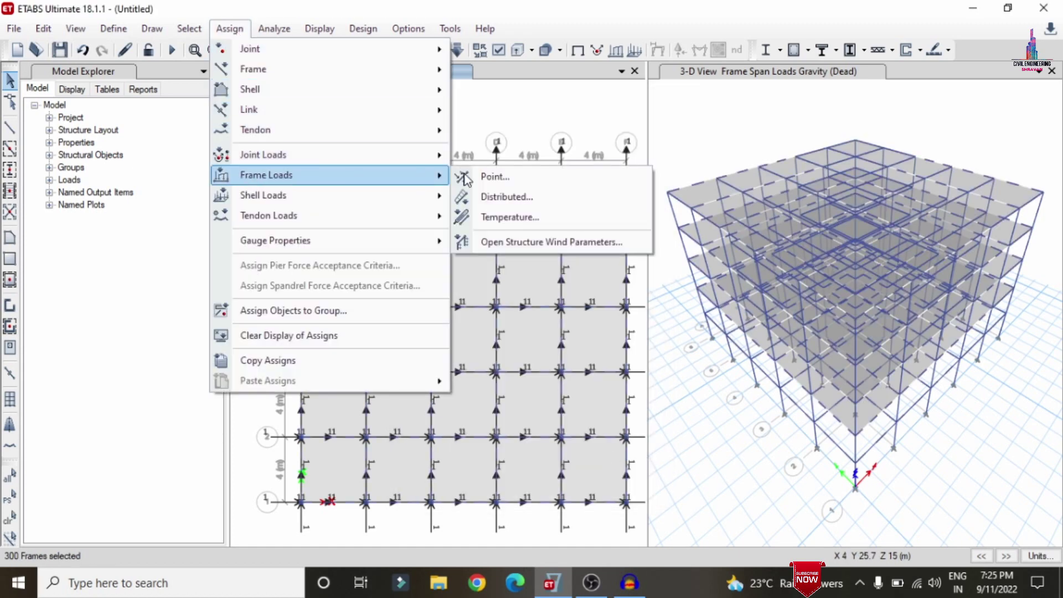
pyautogui.click(490, 197)
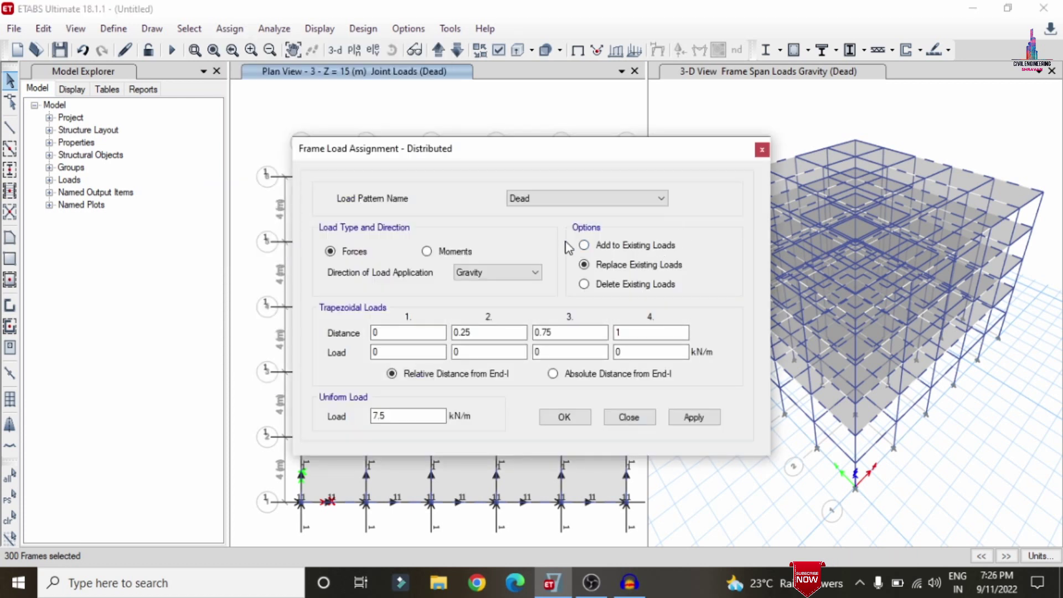
pyautogui.click(585, 245)
pyautogui.doubleClick(380, 416)
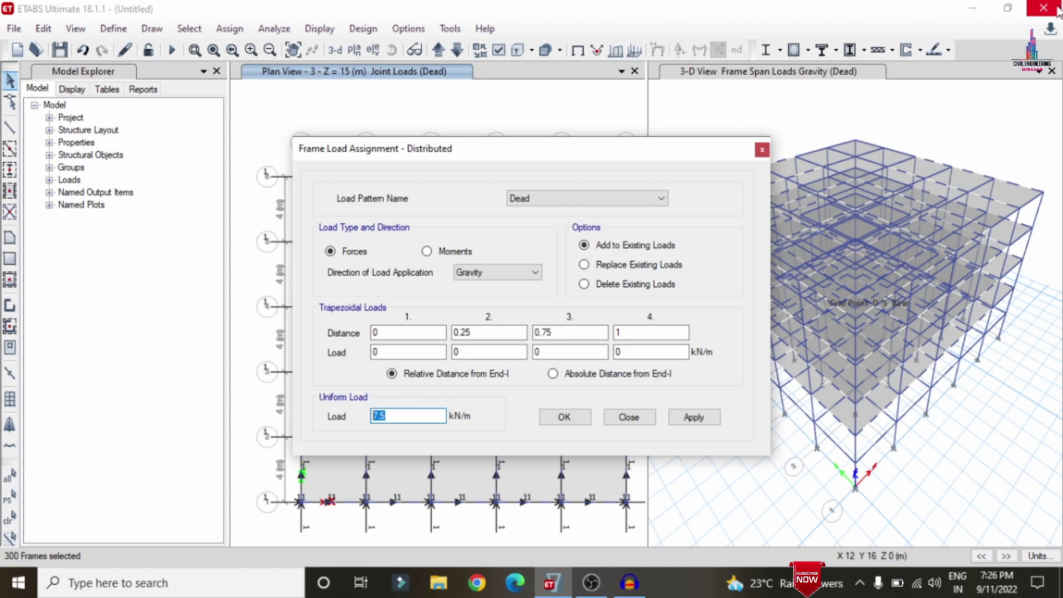
pyautogui.write('13.8')
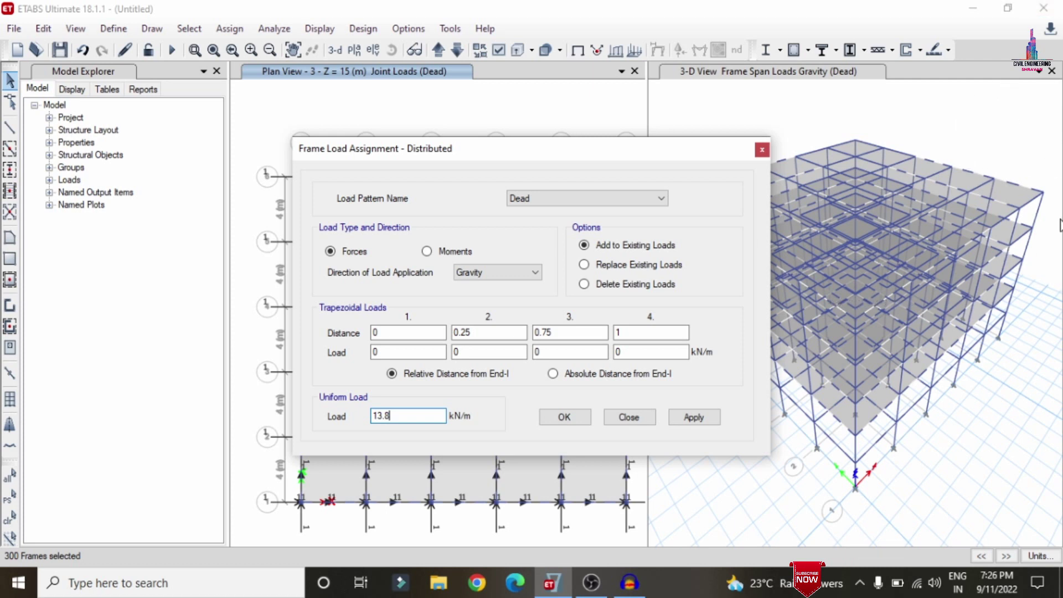
pyautogui.click(693, 417)
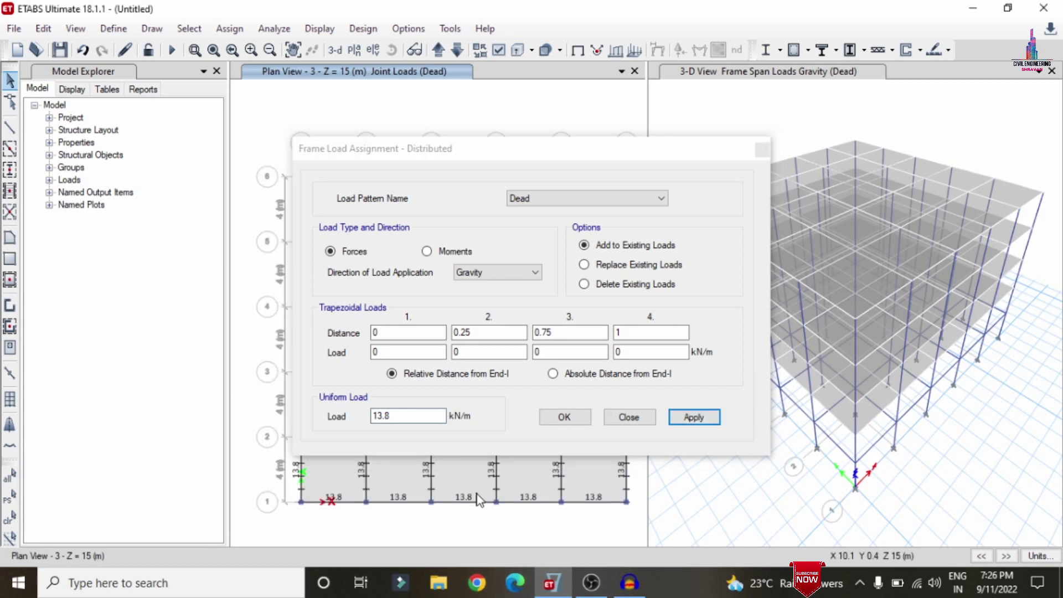
# Step: Reselect the 300 beams and add a further 7.5 kN/m uniform load
pyautogui.click(9, 499)
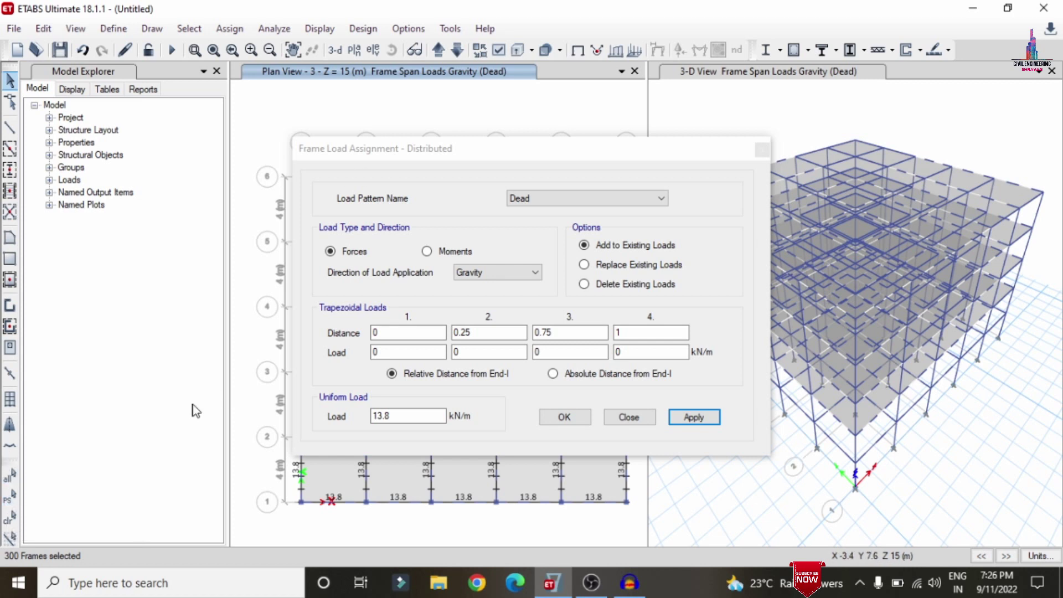
pyautogui.moveTo(440, 417); pyautogui.dragTo(298, 426)
pyautogui.write('7.5')
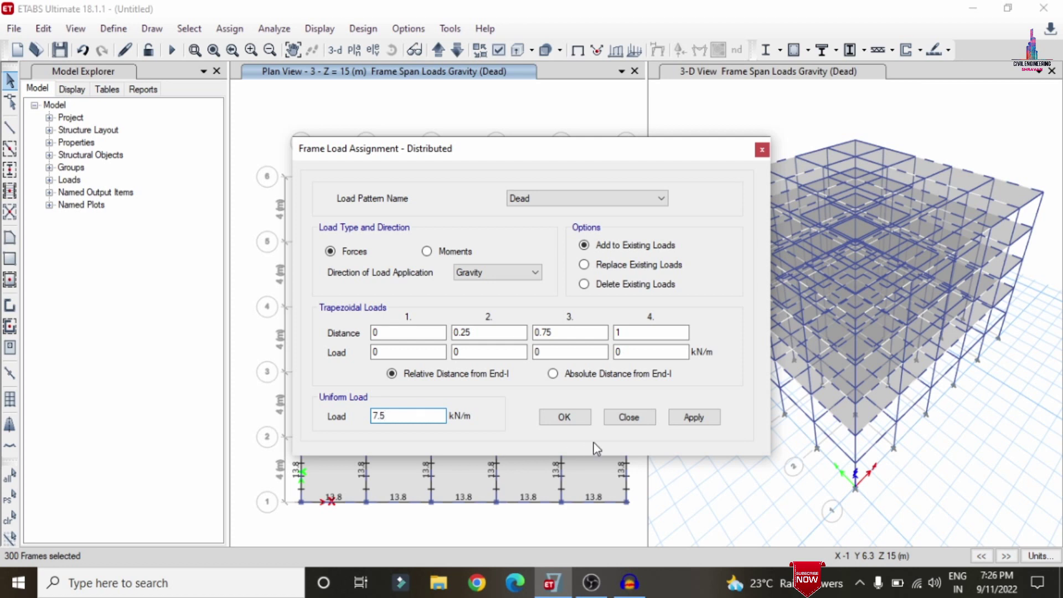
pyautogui.click(684, 420)
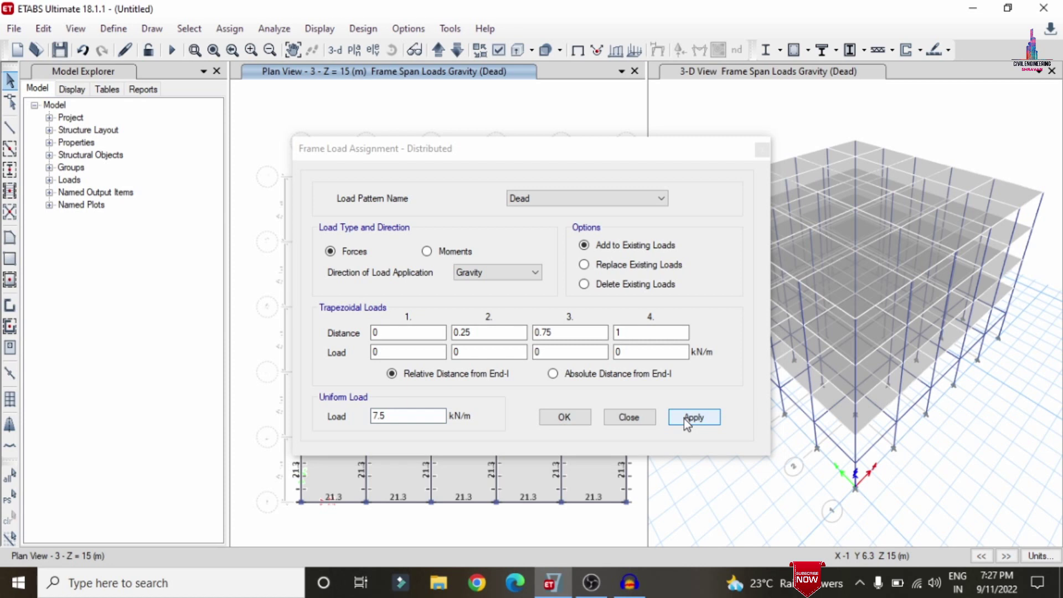
# Step: Reselect the beams, add another 3 kN/m, and close the frame load dialog
pyautogui.click(9, 494)
pyautogui.doubleClick(388, 416)
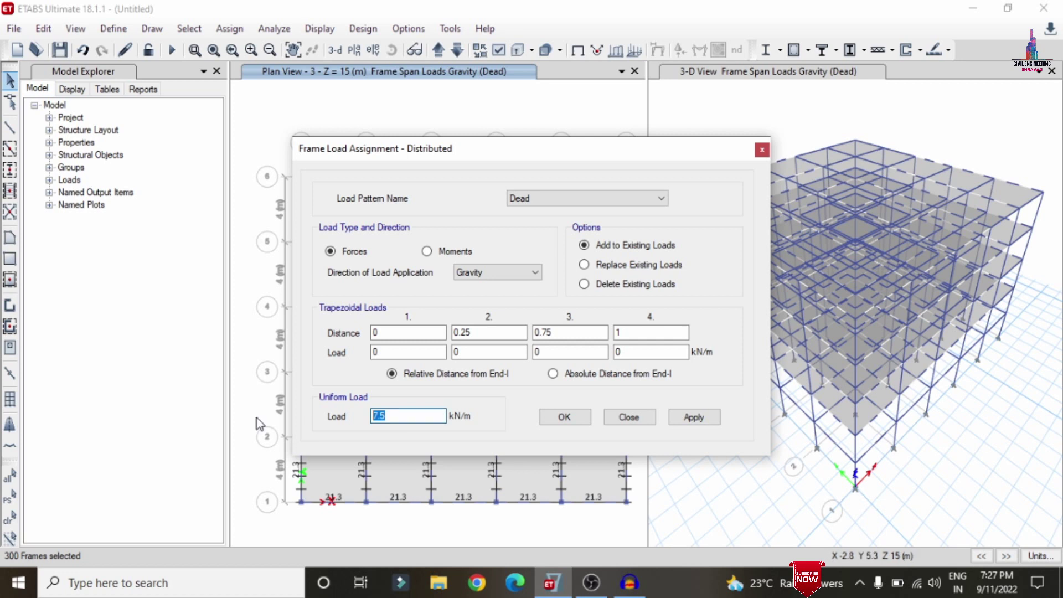
pyautogui.write('3')
pyautogui.click(706, 419)
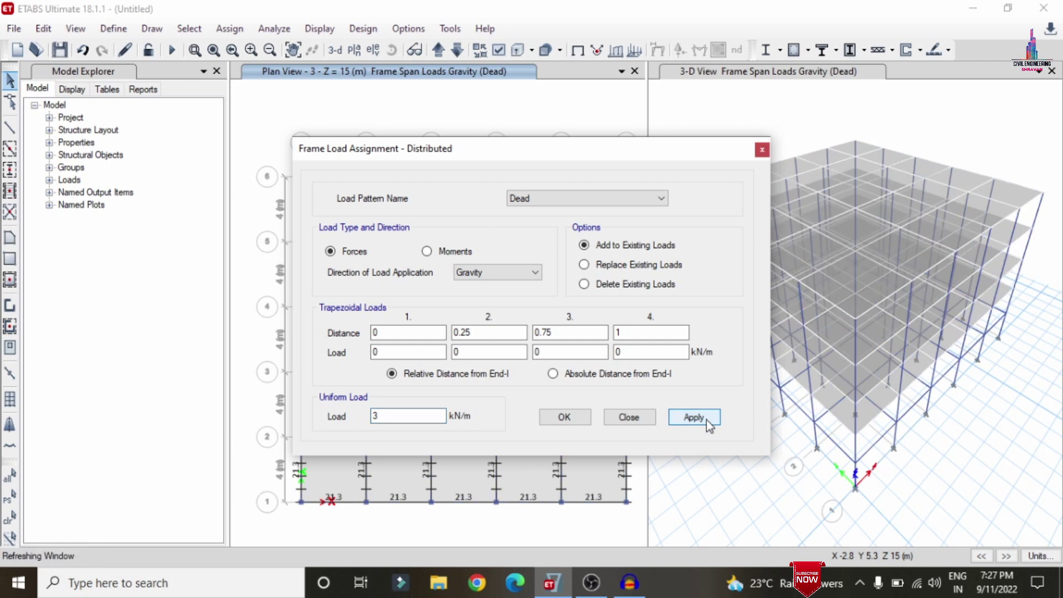
pyautogui.click(551, 424)
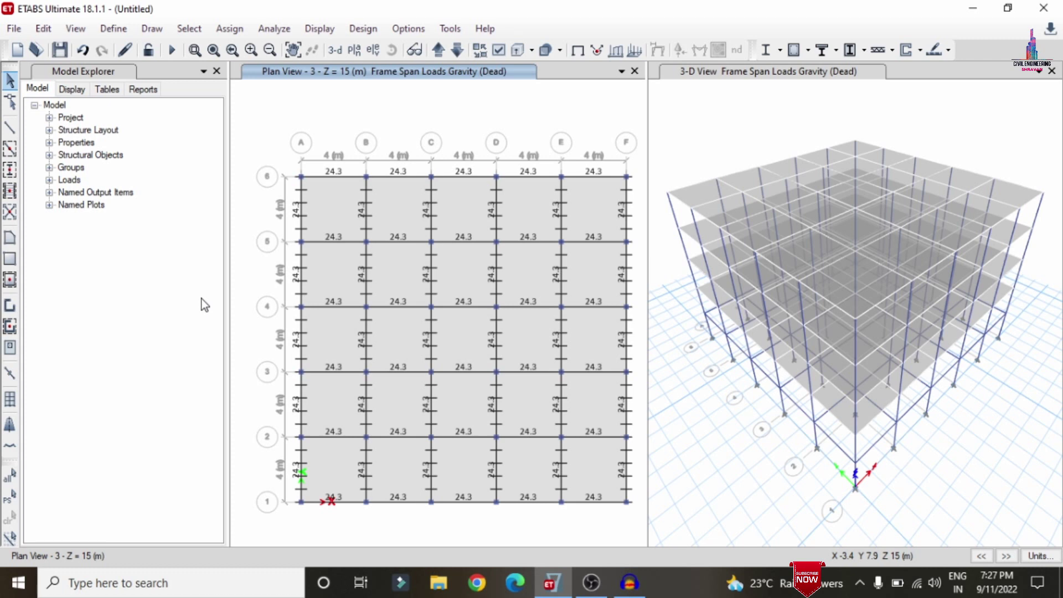
# Step: Select every slab with the S150 slab section by property
pyautogui.click(188, 28)
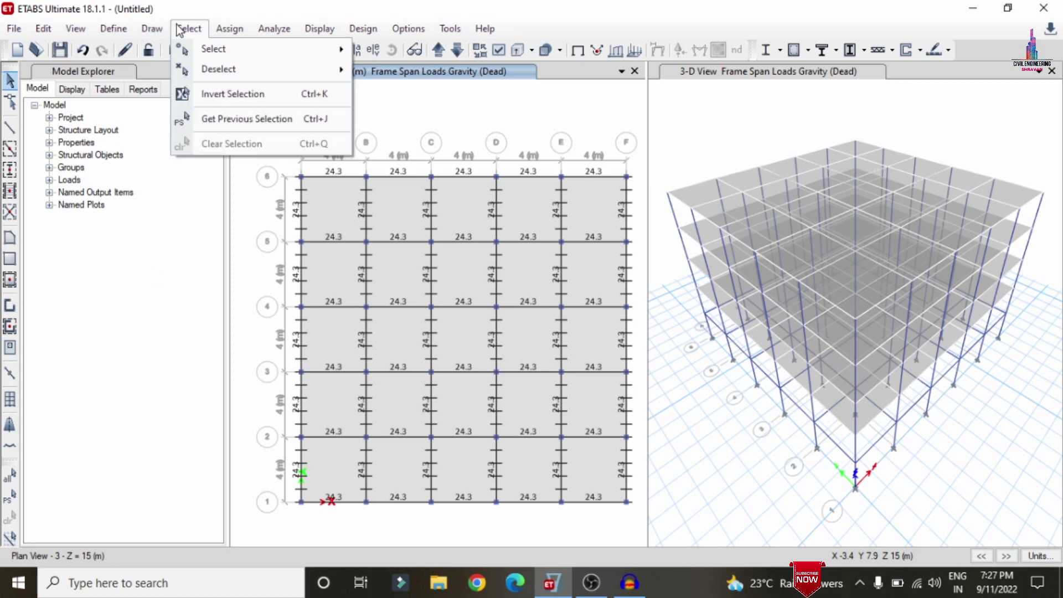
pyautogui.moveTo(227, 53)
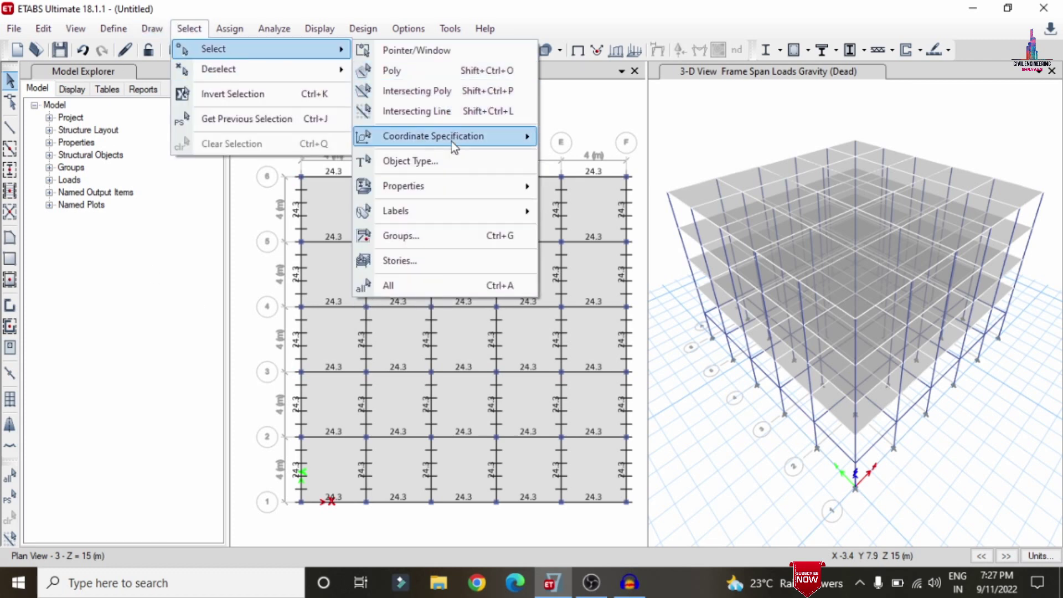
pyautogui.moveTo(436, 178)
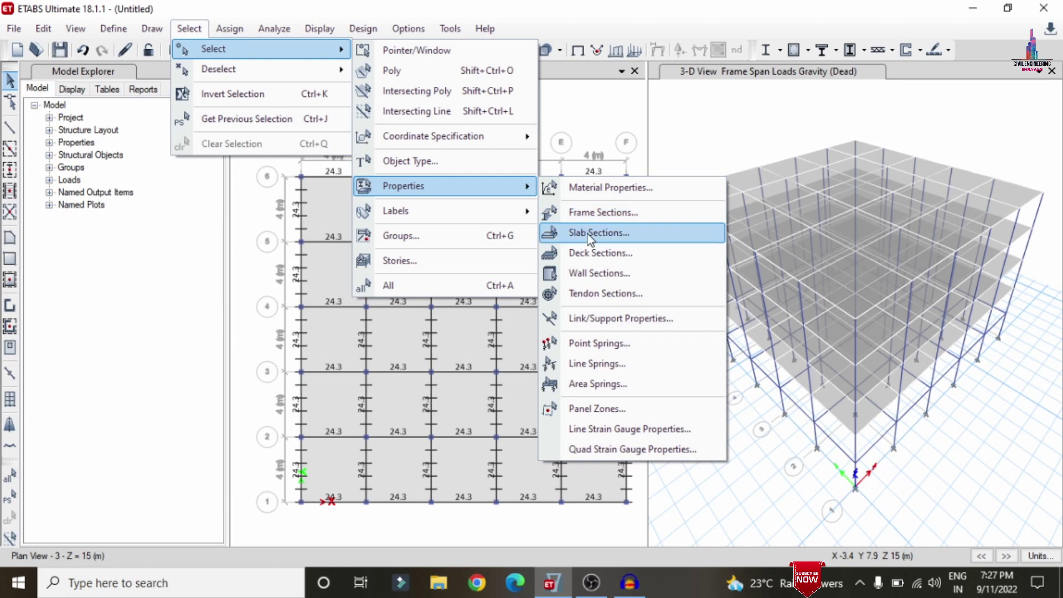
pyautogui.click(587, 234)
pyautogui.click(451, 178)
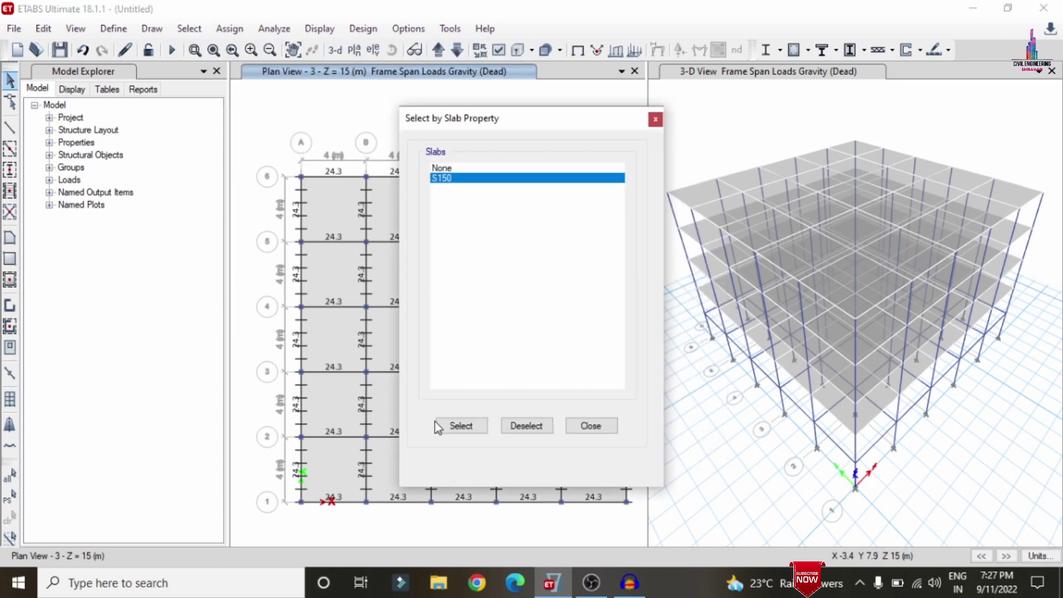
pyautogui.click(468, 433)
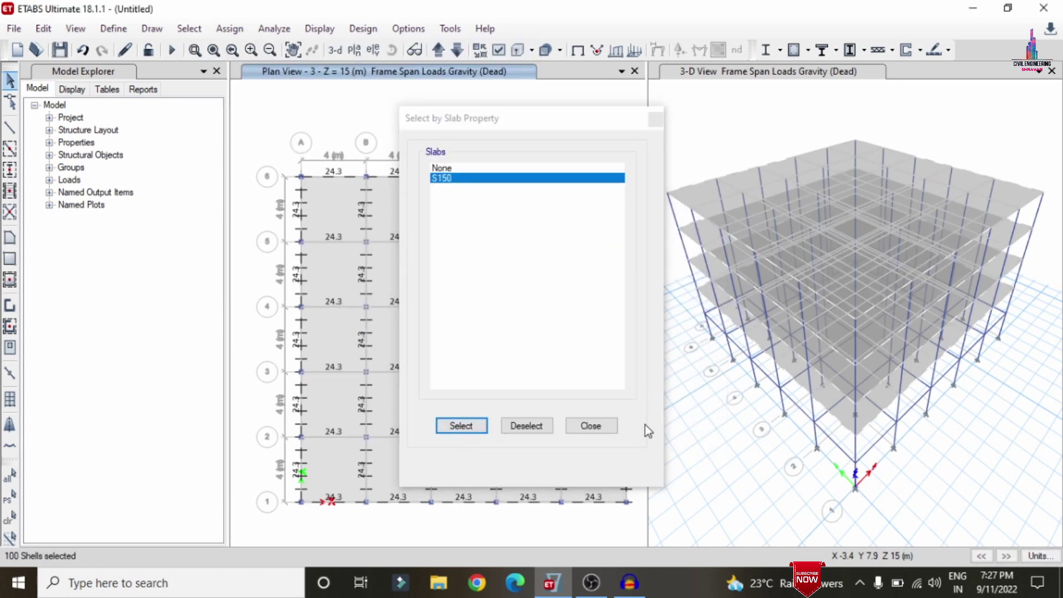
pyautogui.click(606, 434)
# Step: Add a 1.5 kN/m² uniform Dead load to the S150 slabs, then reselect them
pyautogui.click(230, 28)
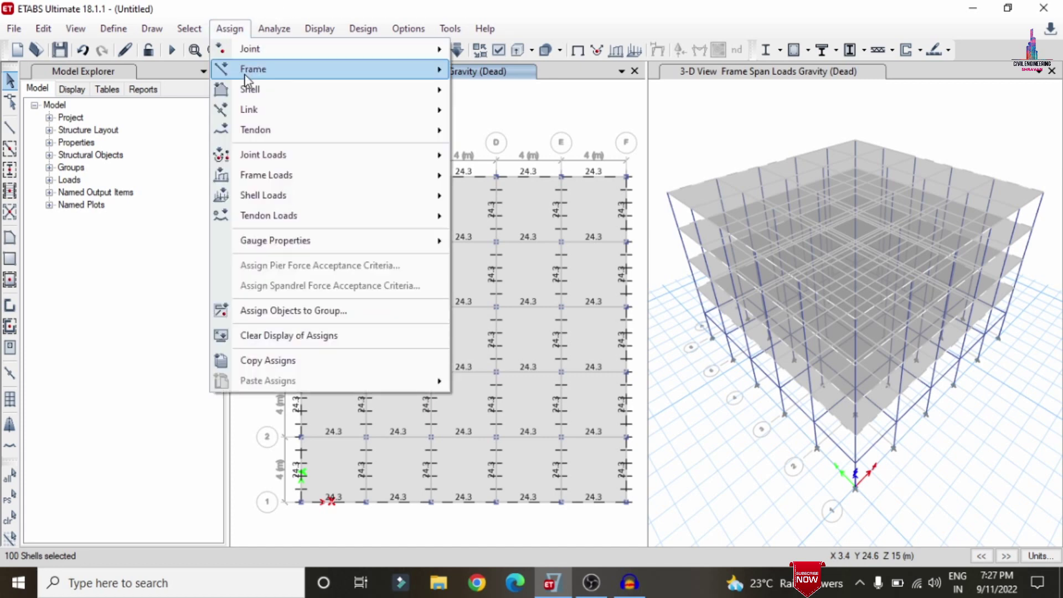
pyautogui.moveTo(265, 199)
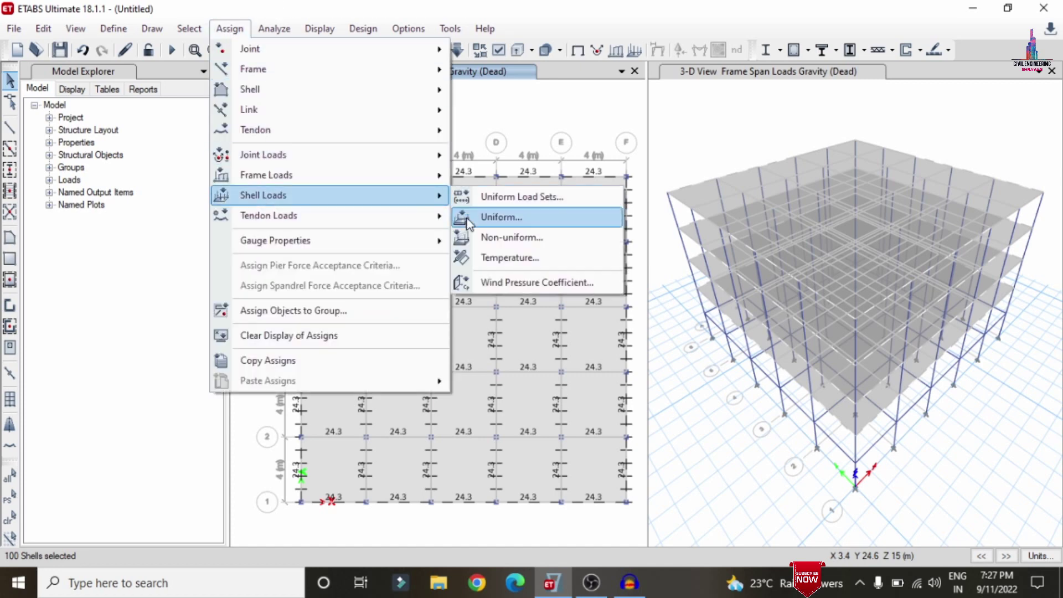
pyautogui.click(469, 217)
pyautogui.click(640, 292)
pyautogui.doubleClick(431, 295)
pyautogui.write('1.5')
pyautogui.click(589, 375)
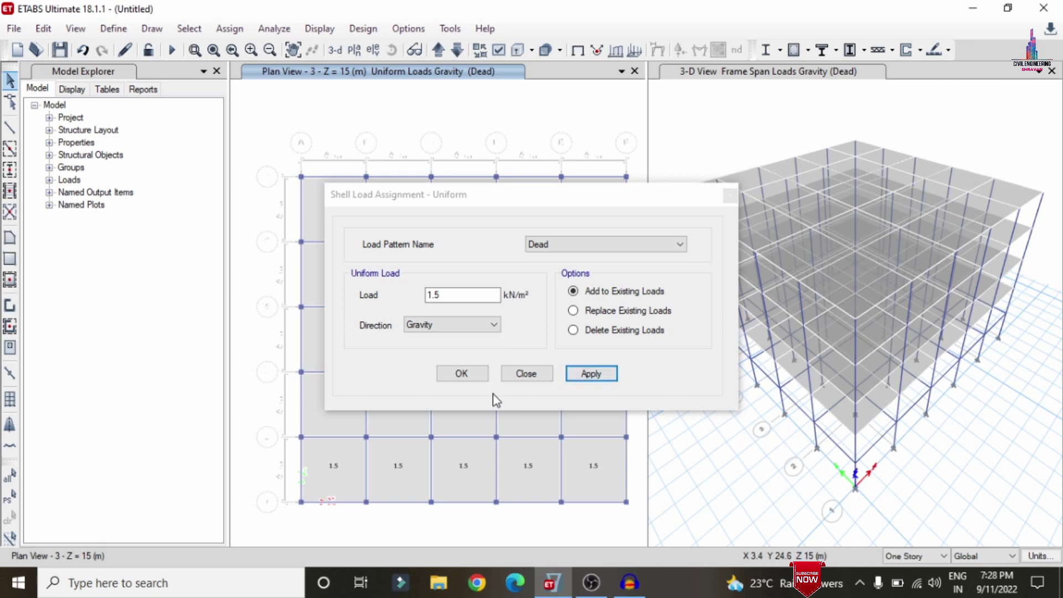
pyautogui.click(9, 496)
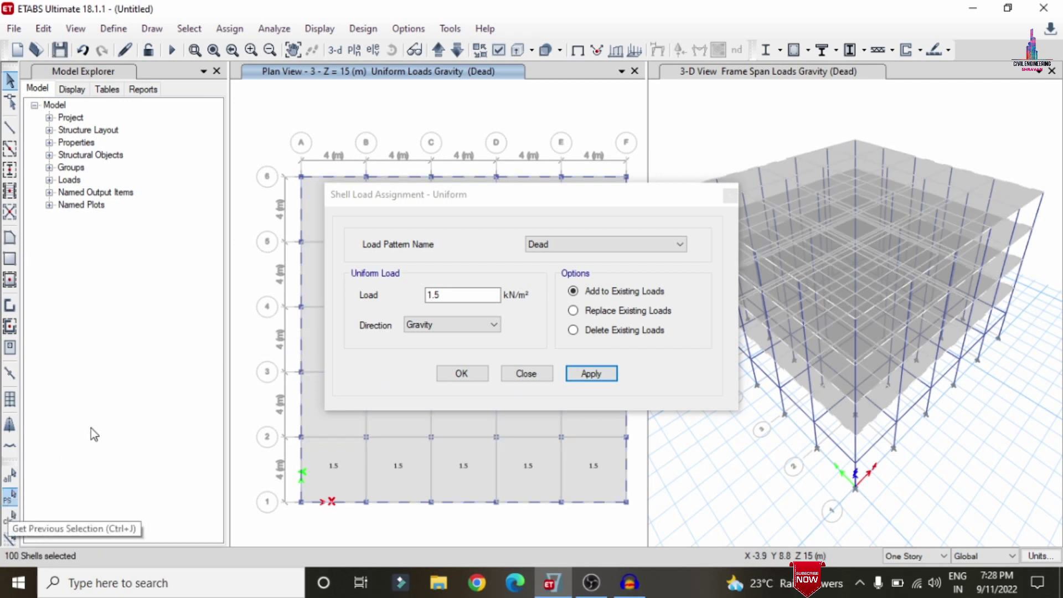
# Step: Switch the load pattern to Live and apply 2.5 kN/m² to the slabs
pyautogui.click(547, 245)
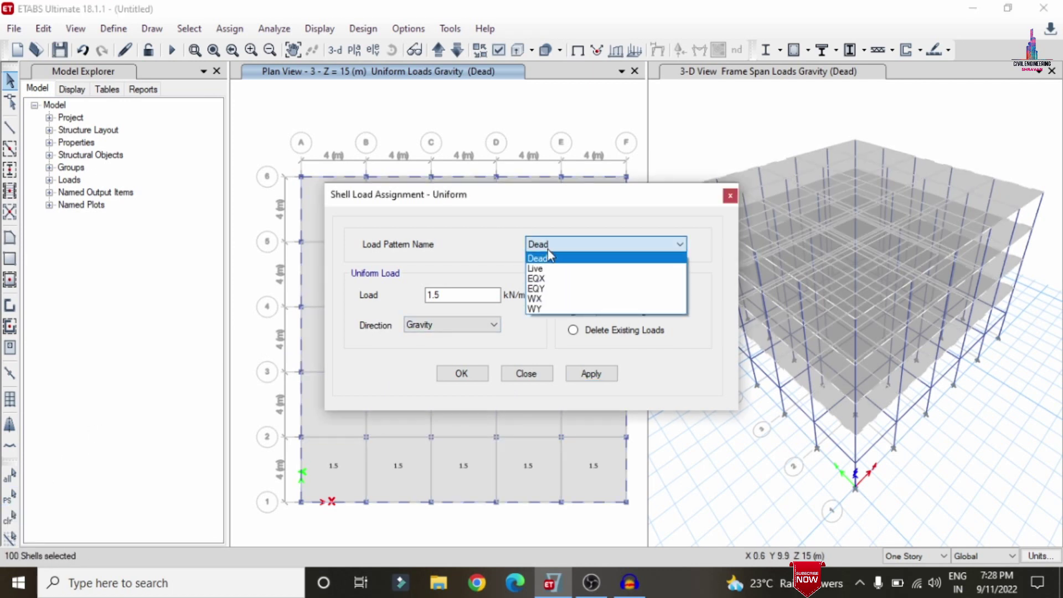
pyautogui.click(537, 269)
pyautogui.doubleClick(456, 301)
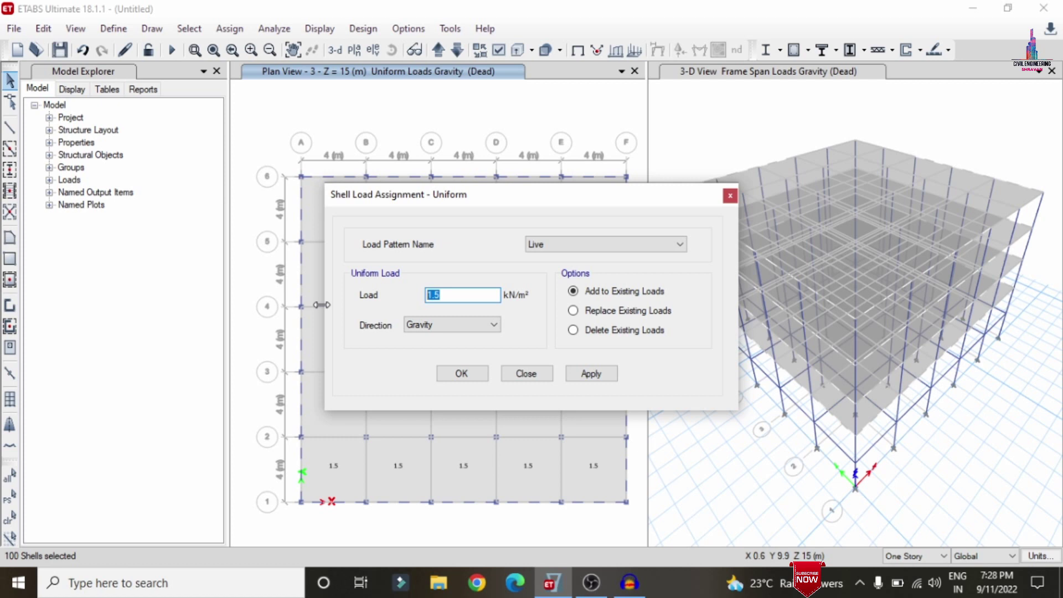
pyautogui.write('2.5')
pyautogui.click(582, 376)
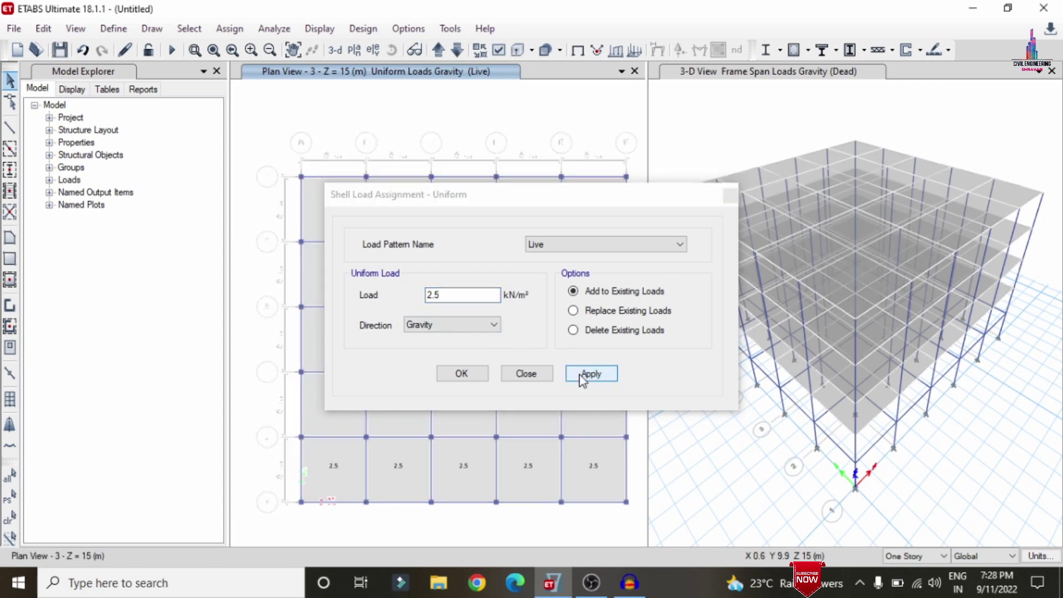
pyautogui.click(477, 376)
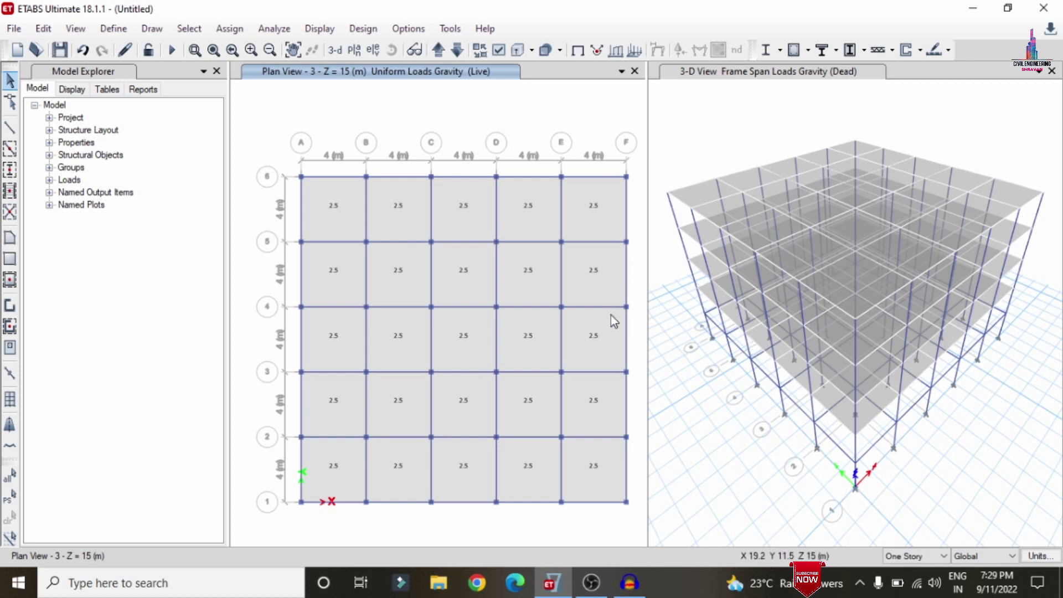
# Step: Show the Base level in the plan view and window-select its 36 joints
pyautogui.click(354, 50)
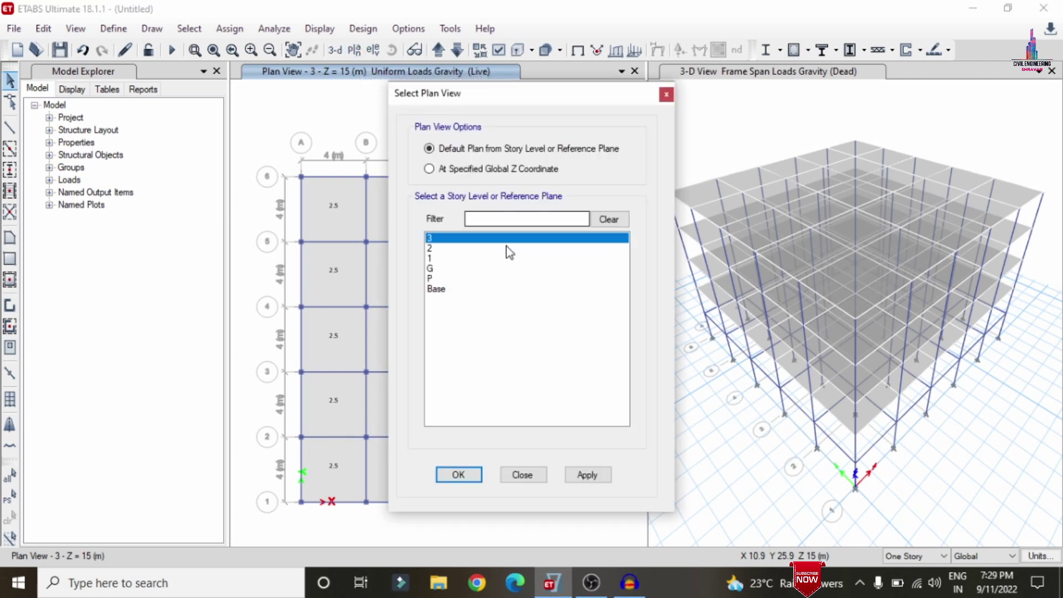
pyautogui.click(469, 289)
pyautogui.click(591, 476)
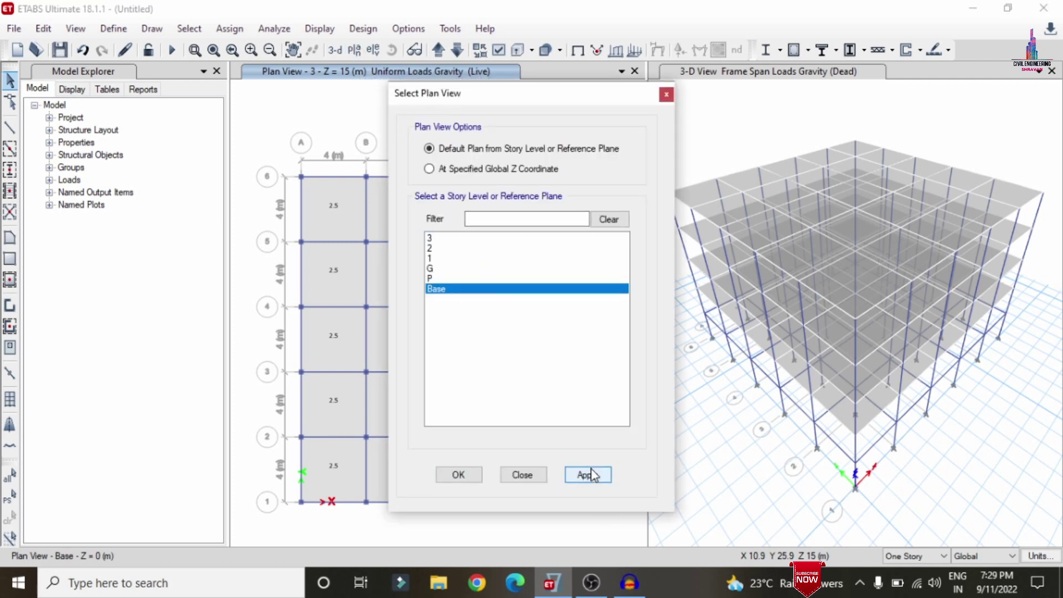
pyautogui.click(459, 475)
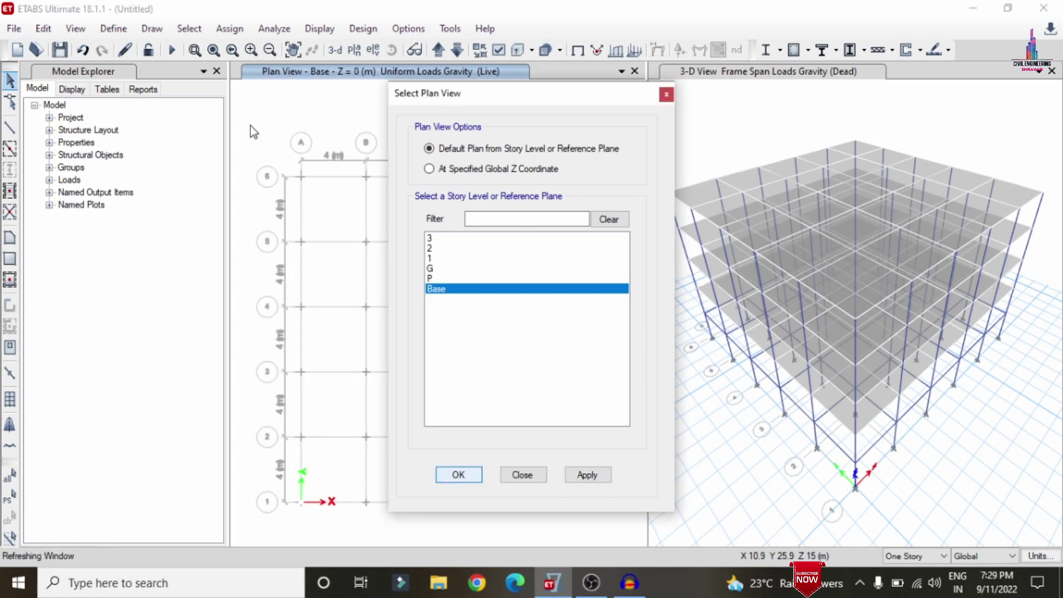
pyautogui.moveTo(660, 536); pyautogui.dragTo(637, 526)
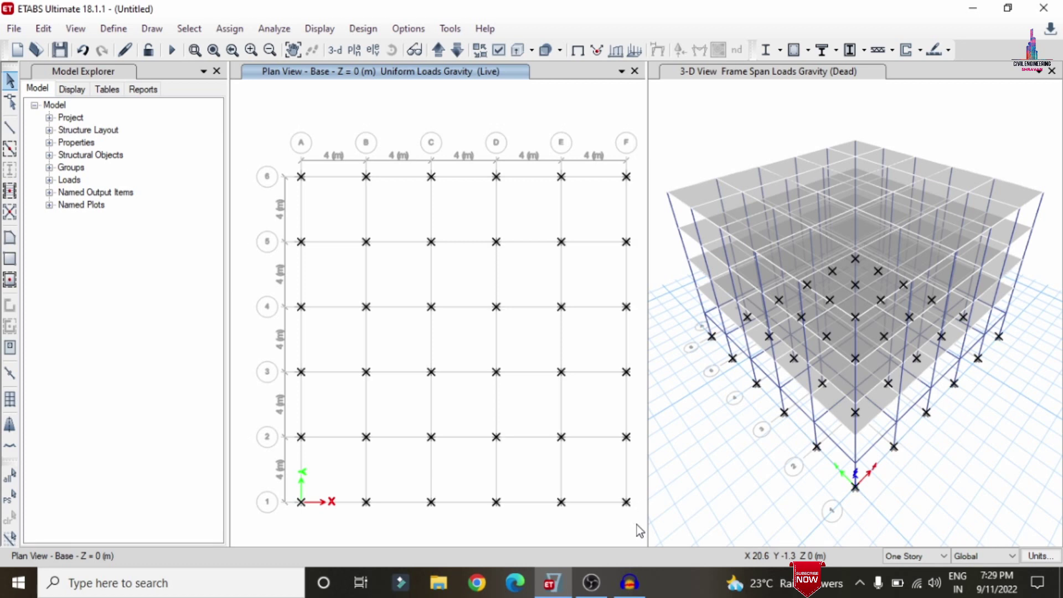
# Step: Assign fully fixed restraints to the selected base joints
pyautogui.click(228, 29)
pyautogui.moveTo(247, 48)
pyautogui.click(458, 49)
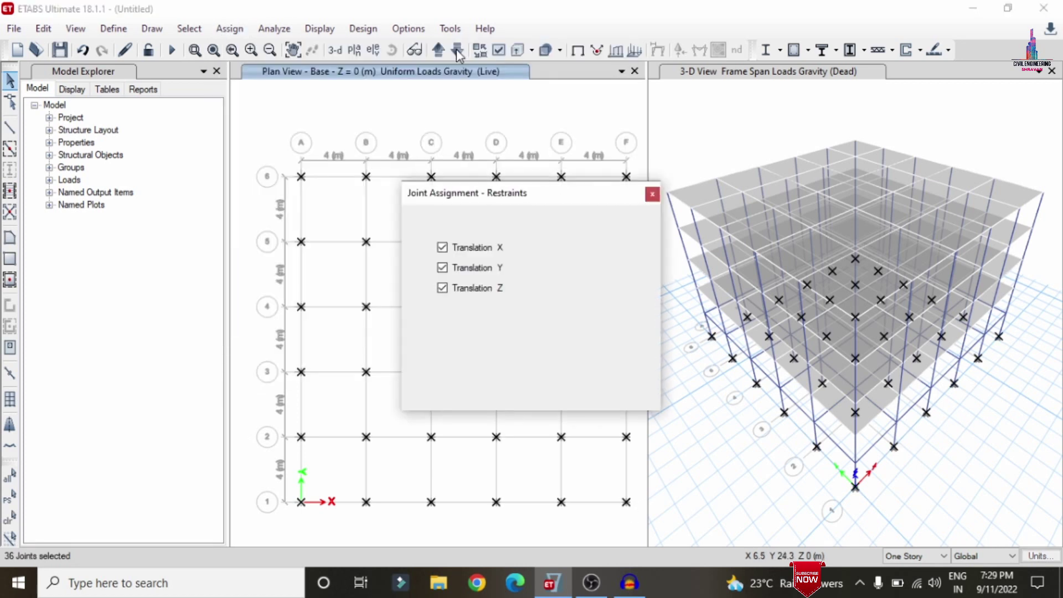
pyautogui.click(473, 337)
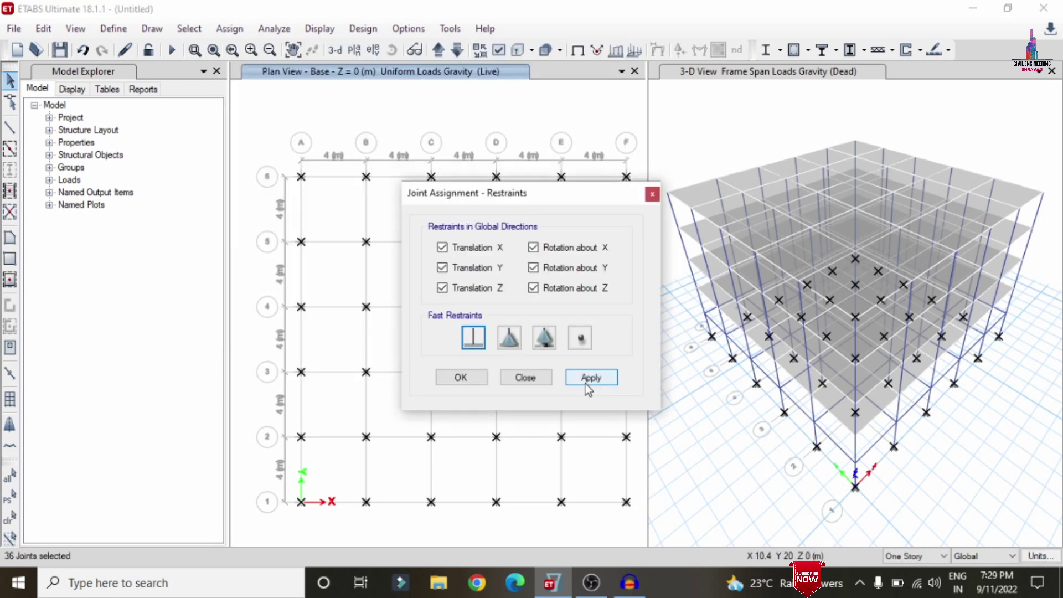
pyautogui.click(588, 378)
pyautogui.click(462, 378)
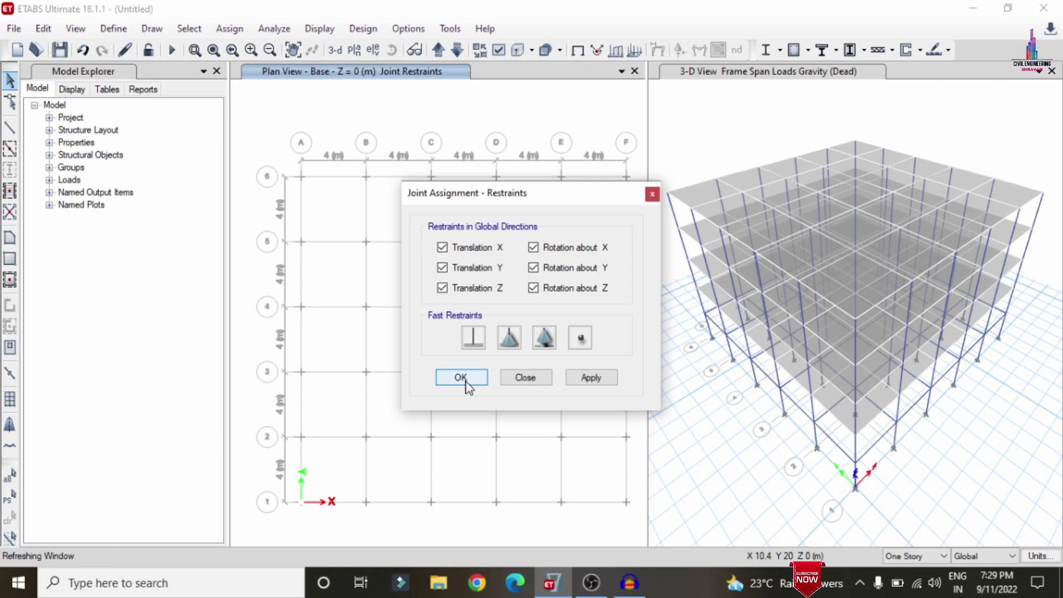
pyautogui.click(464, 379)
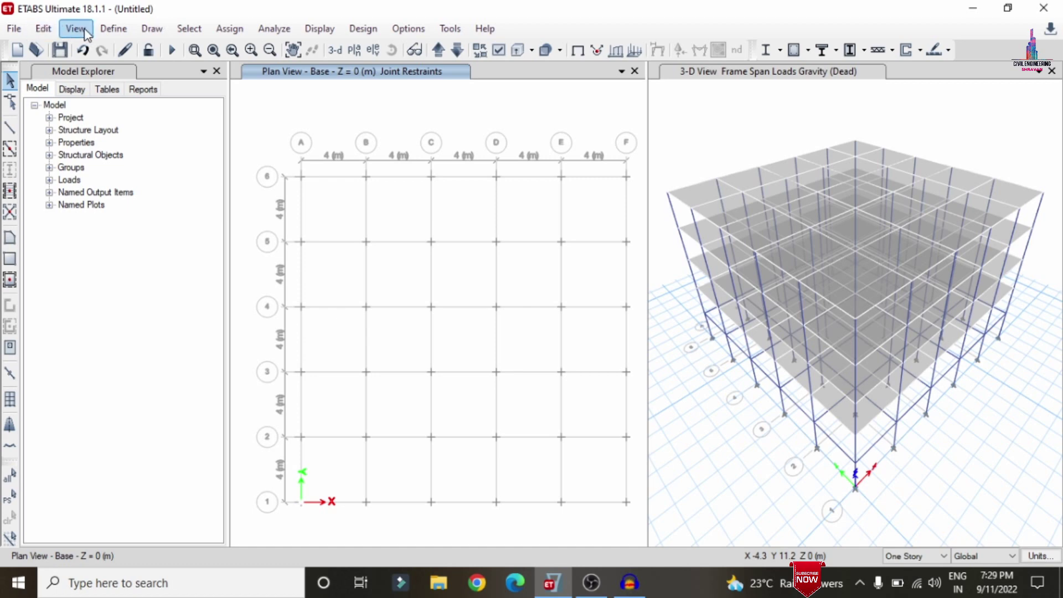
# Step: Generate the default Concrete Frame Design combinations DCon1–DCon26 and accept them
pyautogui.click(127, 35)
pyautogui.click(177, 443)
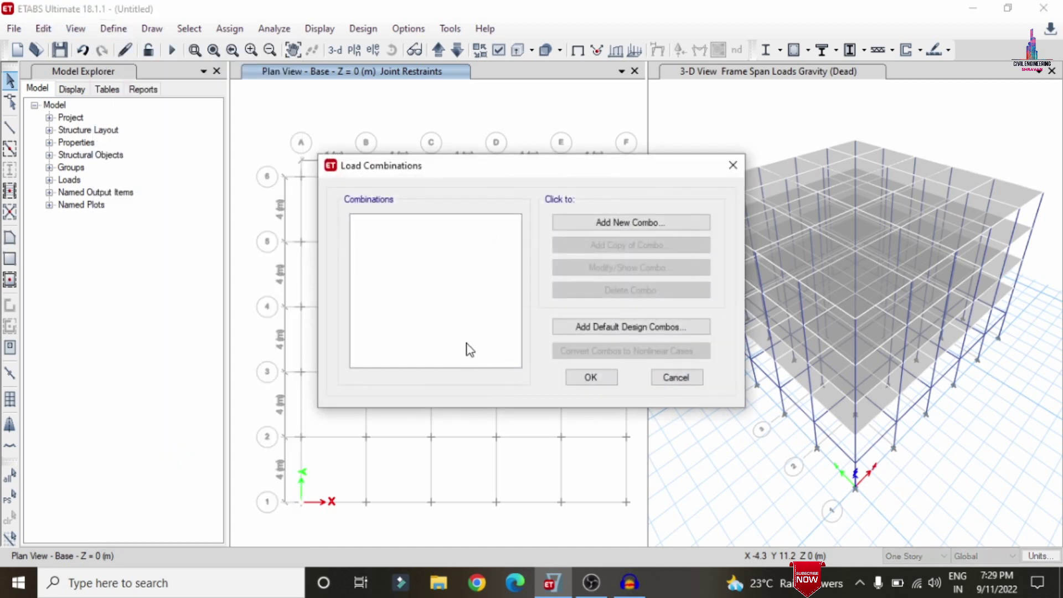
pyautogui.click(597, 328)
pyautogui.click(487, 265)
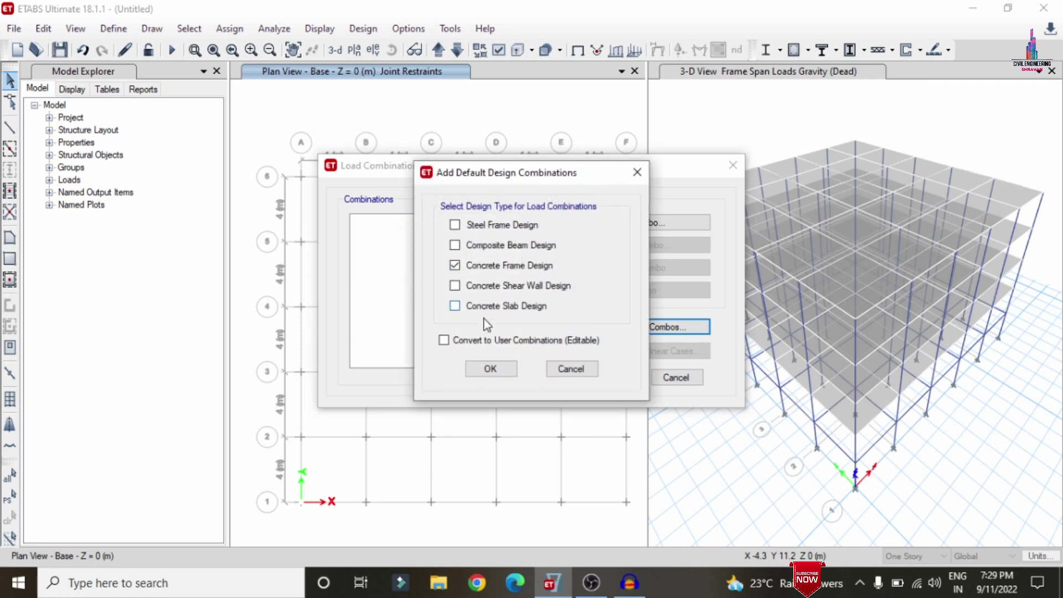
pyautogui.click(490, 369)
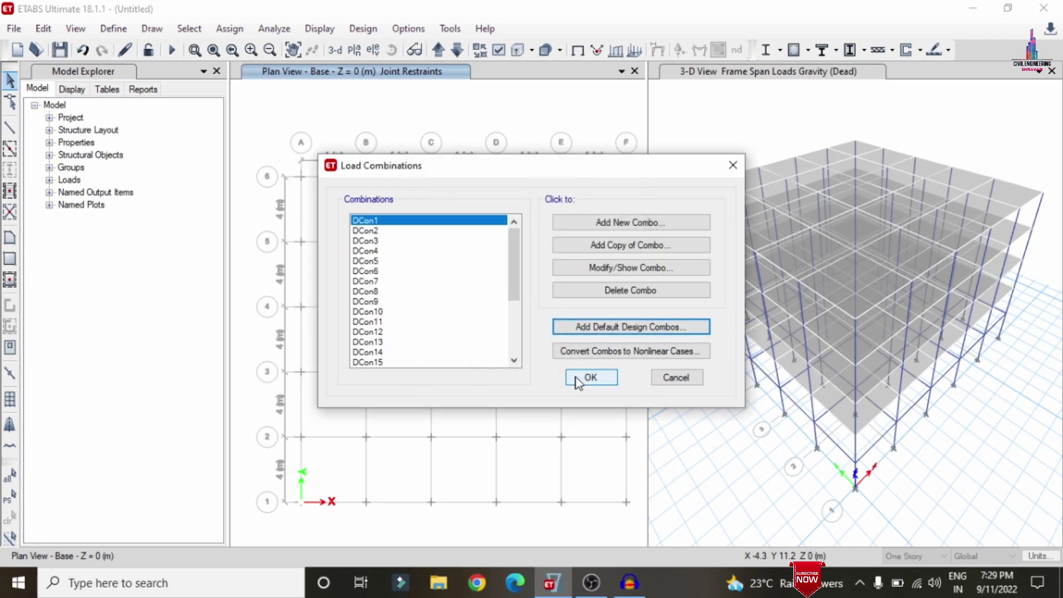
pyautogui.moveTo(512, 233); pyautogui.dragTo(513, 341)
pyautogui.click(586, 379)
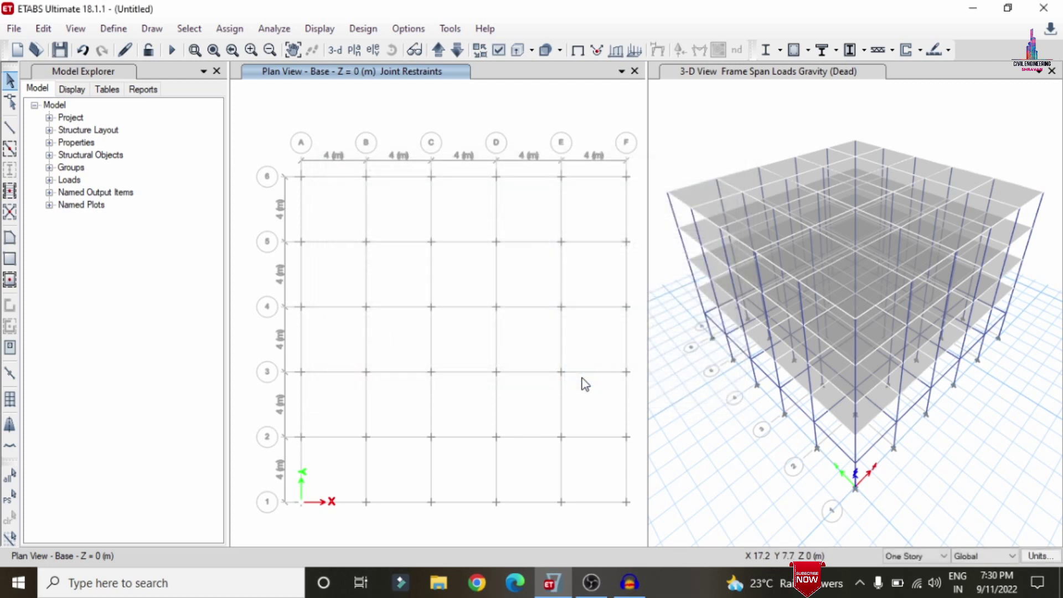
# Step: Run Check Model with joint-to-joint, joint-to-frame and joint-to-shell tolerance checks, finding no warnings
pyautogui.click(458, 51)
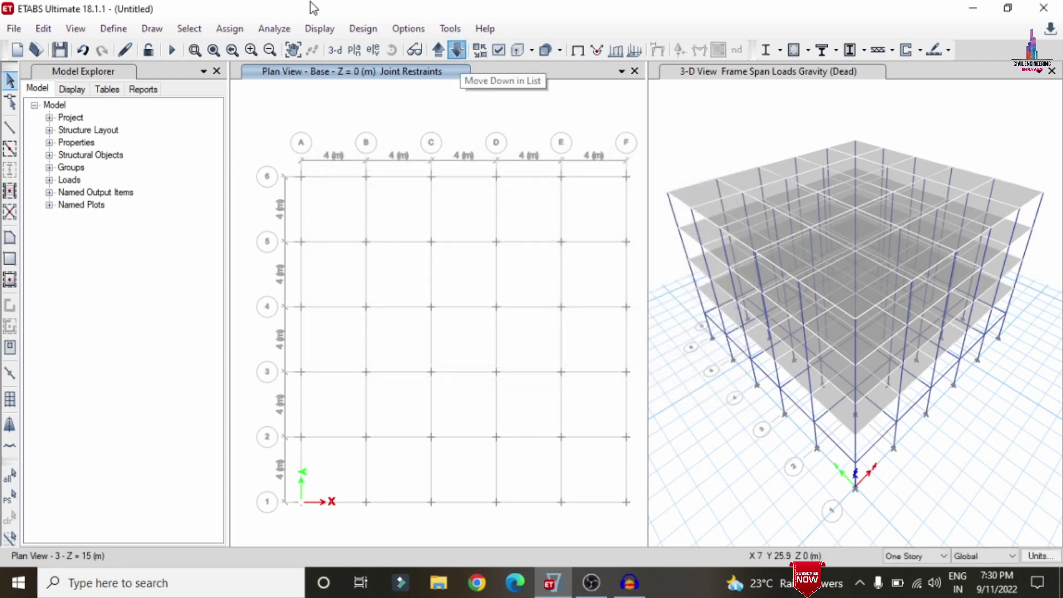
pyautogui.click(274, 29)
pyautogui.click(310, 45)
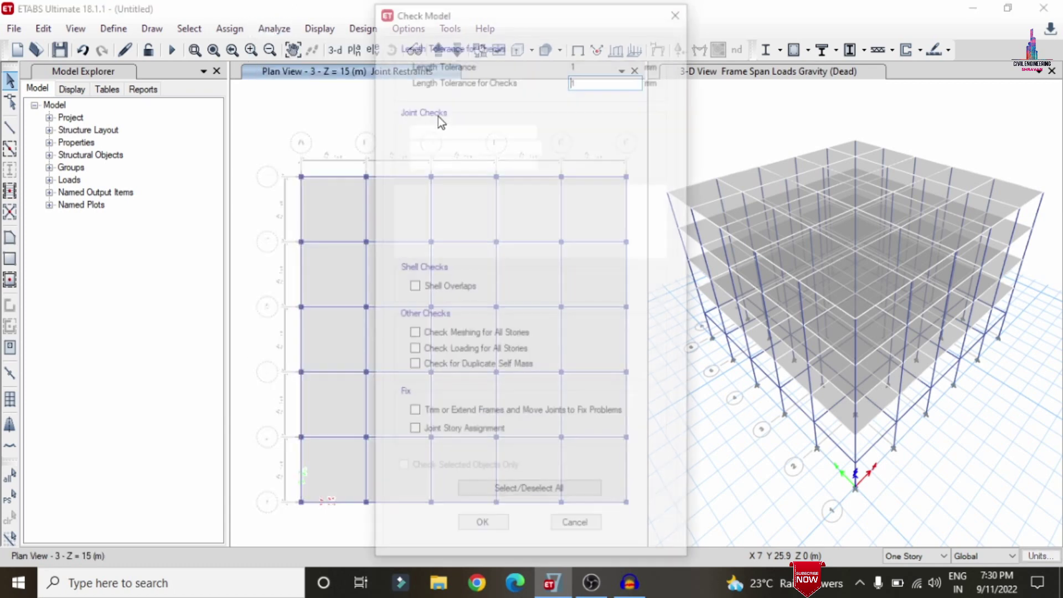
pyautogui.click(450, 130)
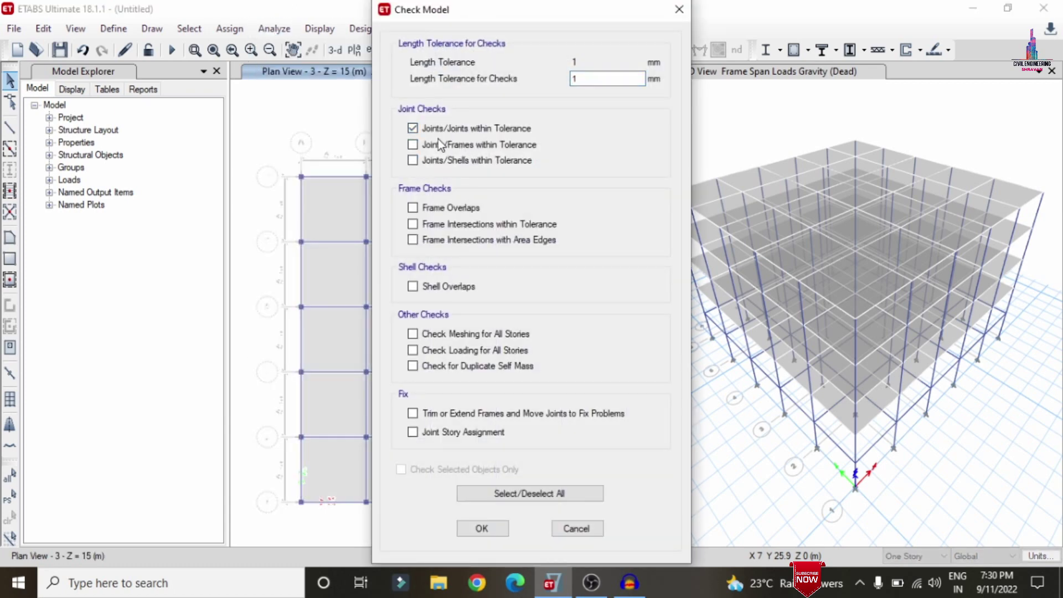
pyautogui.click(438, 142)
pyautogui.click(439, 166)
pyautogui.click(481, 528)
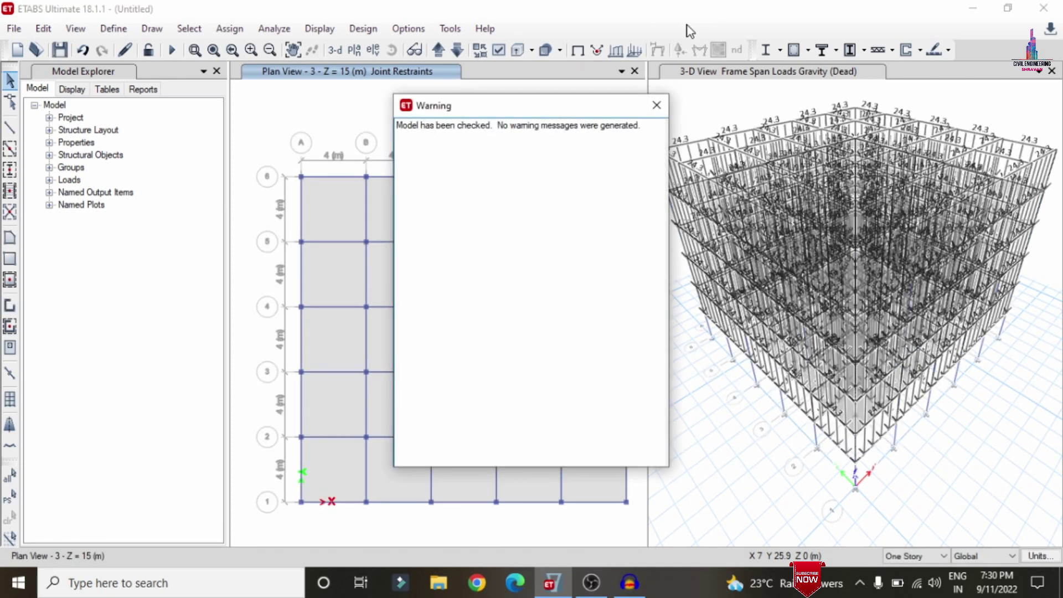
pyautogui.click(657, 104)
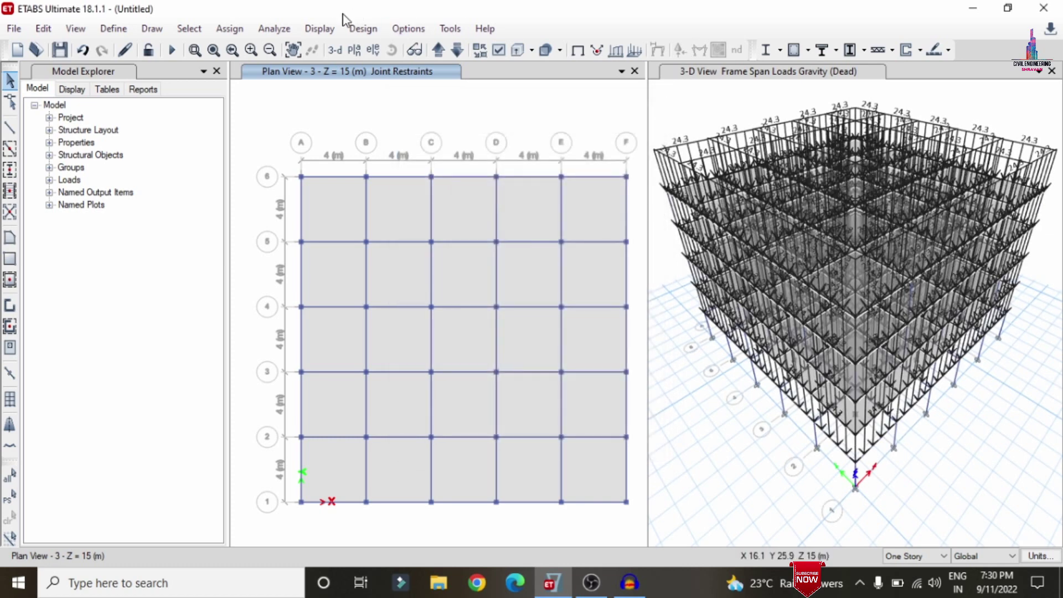
# Step: Start the analysis run from Set Load Cases To Run with Run Now
pyautogui.click(276, 28)
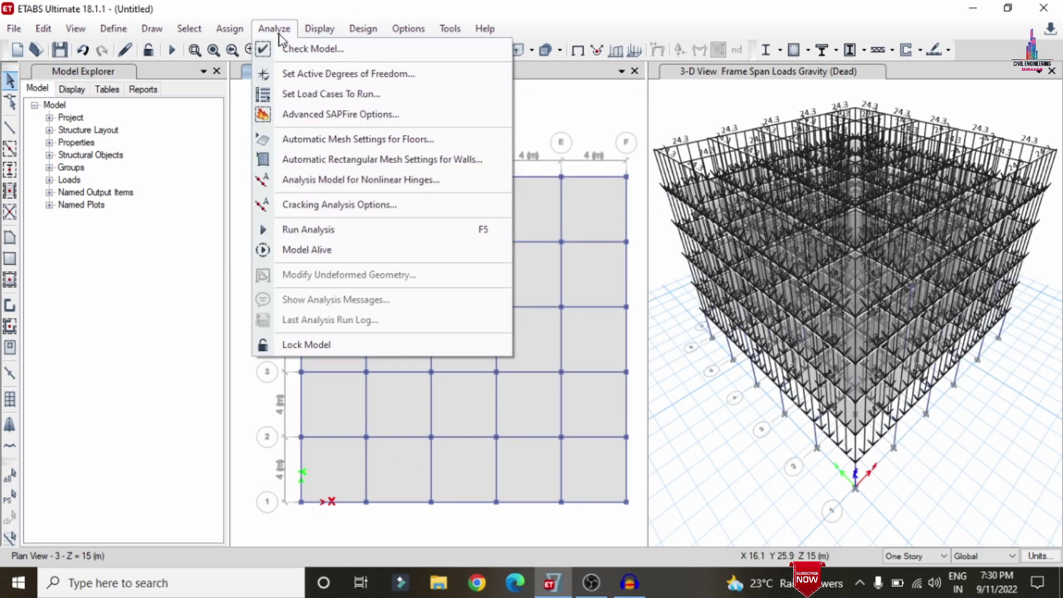
pyautogui.click(308, 94)
pyautogui.click(748, 416)
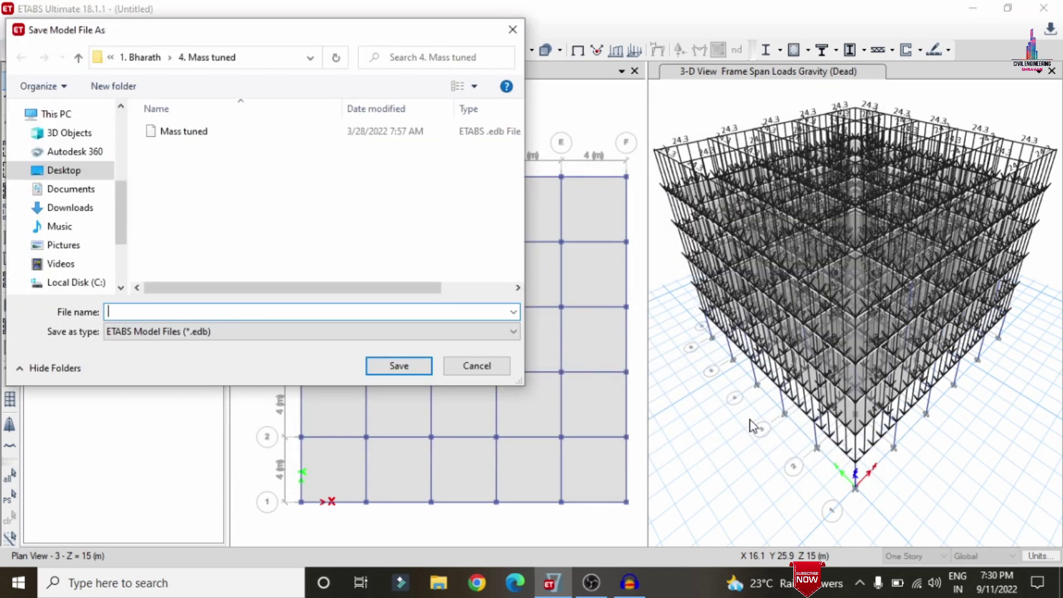
# Step: Save the model as 'F' inside a new Desktop folder 'F' so the analysis proceeds
pyautogui.click(62, 172)
pyautogui.click(116, 87)
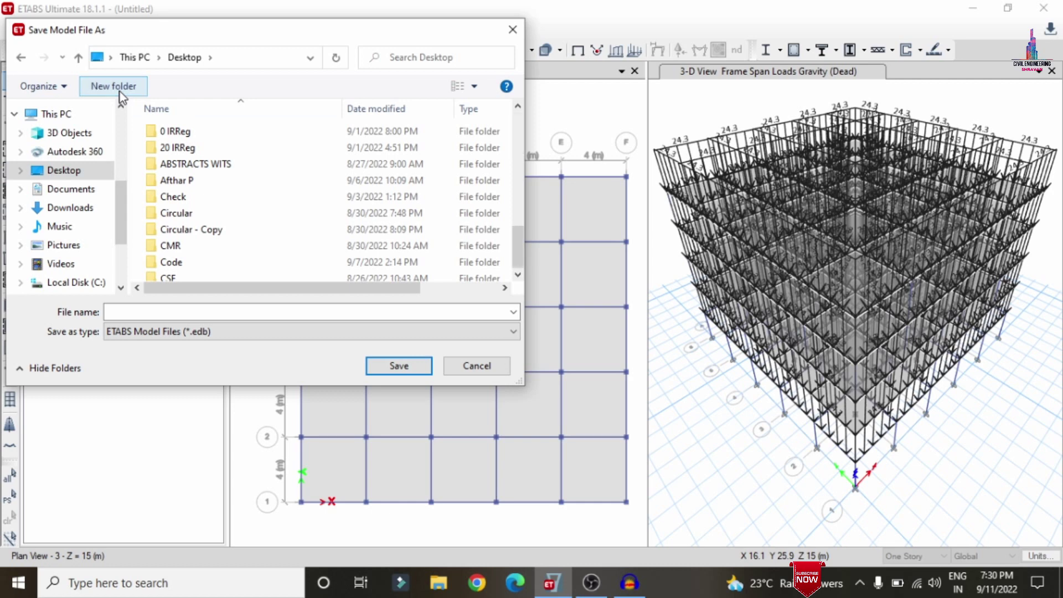
pyautogui.write('F')
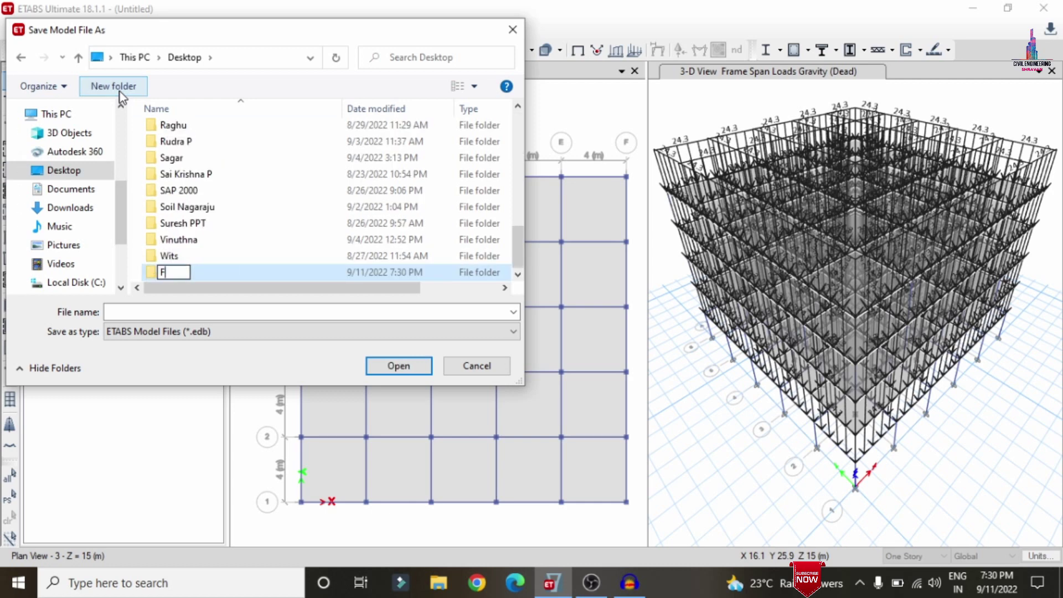
pyautogui.press('Return')
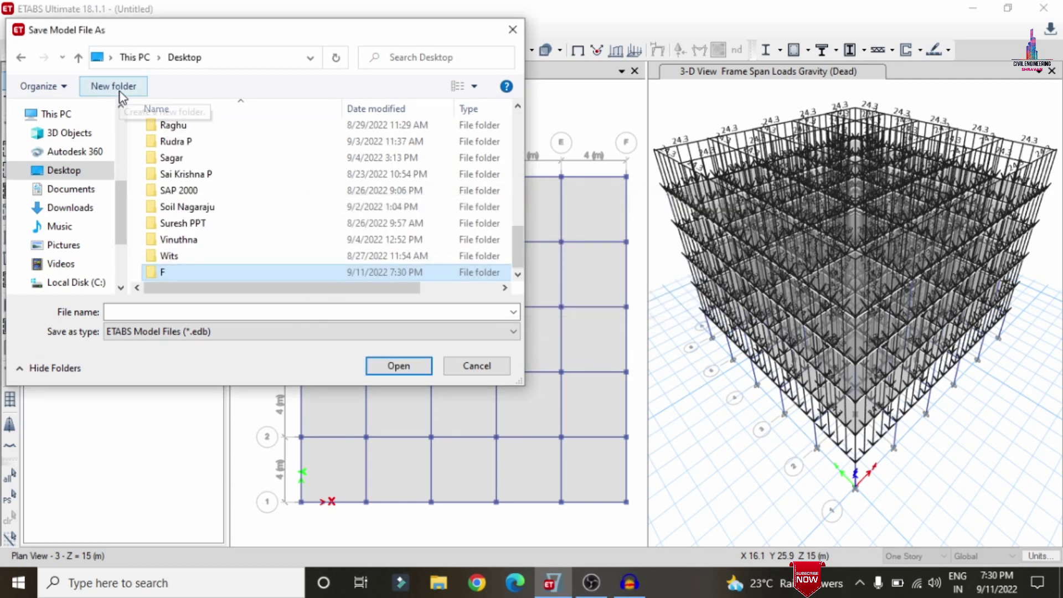
pyautogui.press('Return')
pyautogui.click(190, 312)
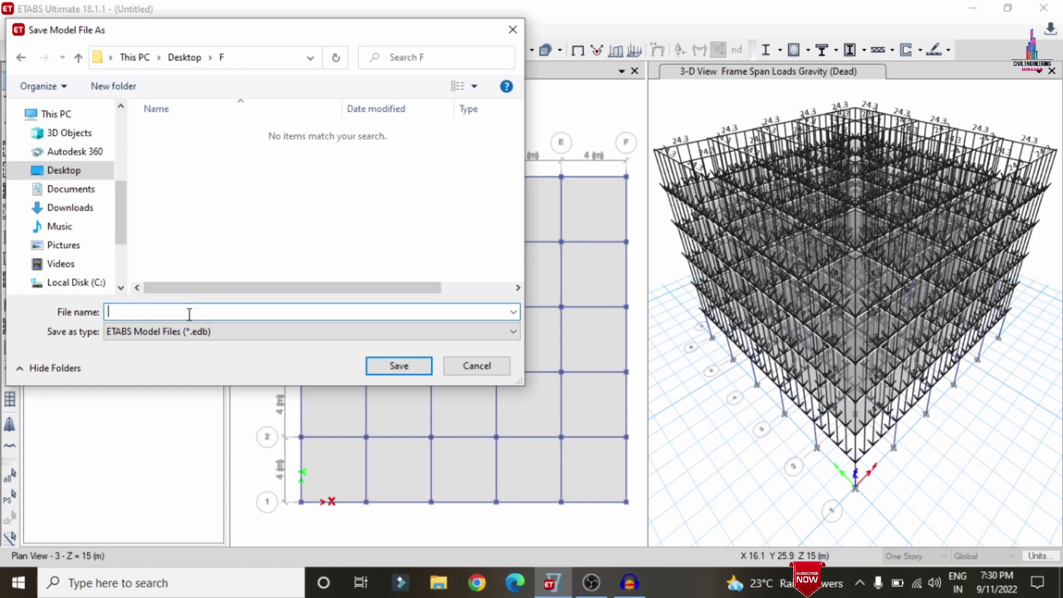
pyautogui.write('F')
pyautogui.press('Return')
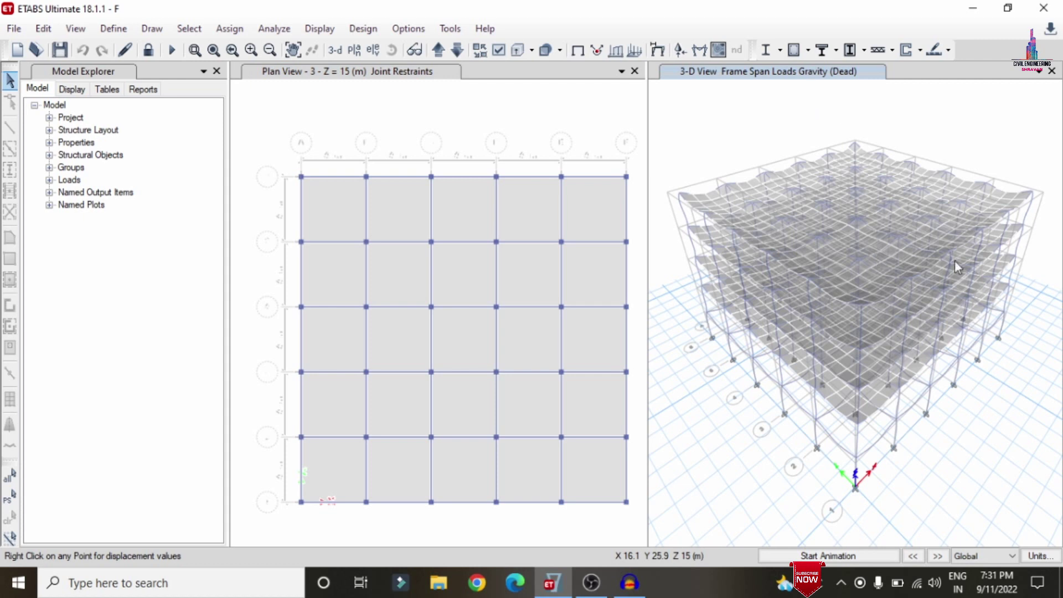
# Step: Check a joint's displacement values, then plot the Dead-case Shear 2-2 frame force diagram
pyautogui.rightClick(887, 142)
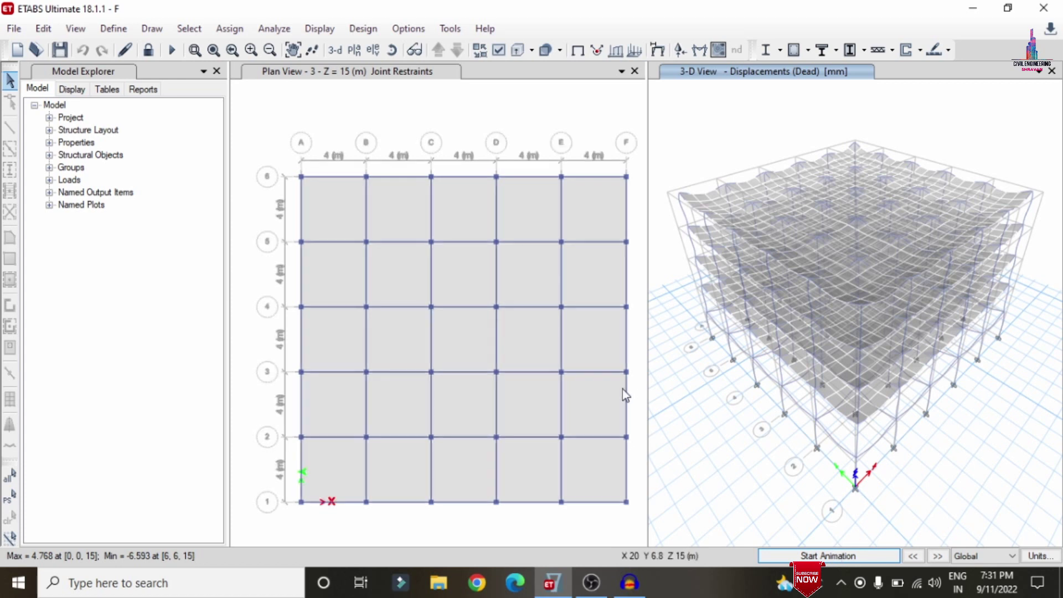
pyautogui.click(320, 29)
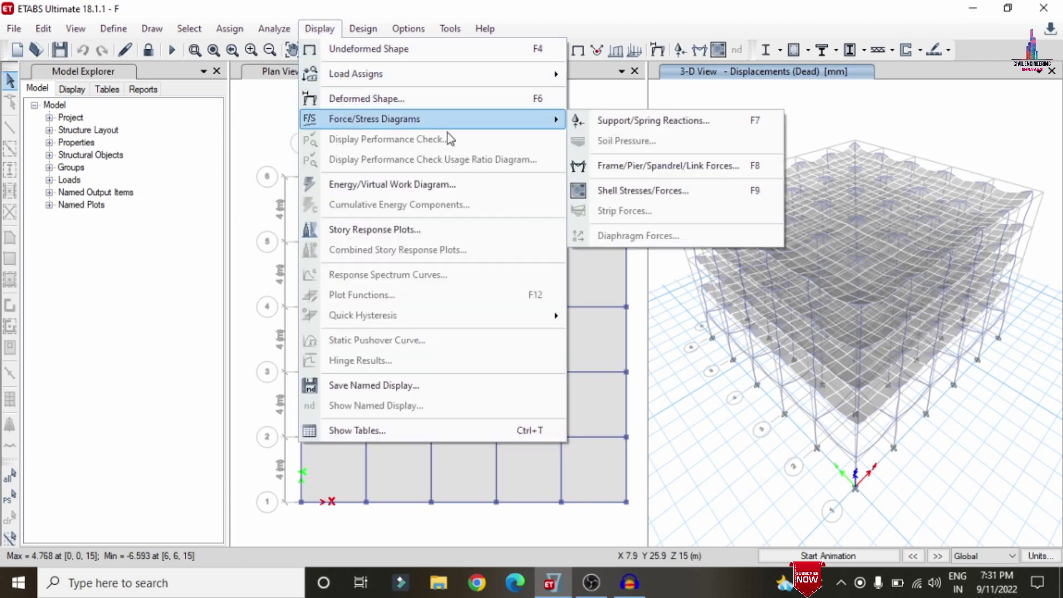
pyautogui.moveTo(461, 125)
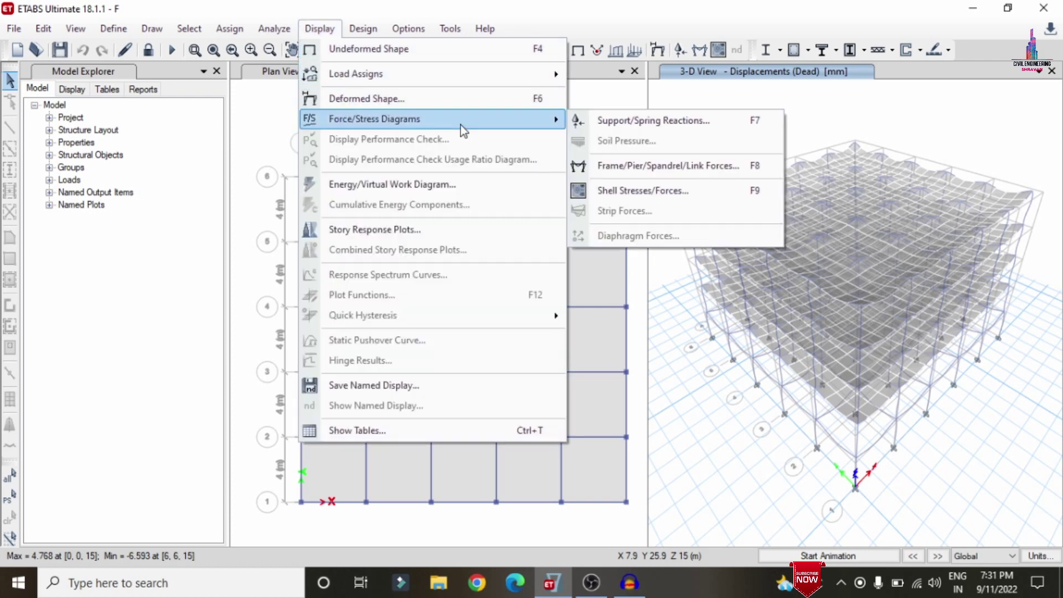
pyautogui.click(649, 165)
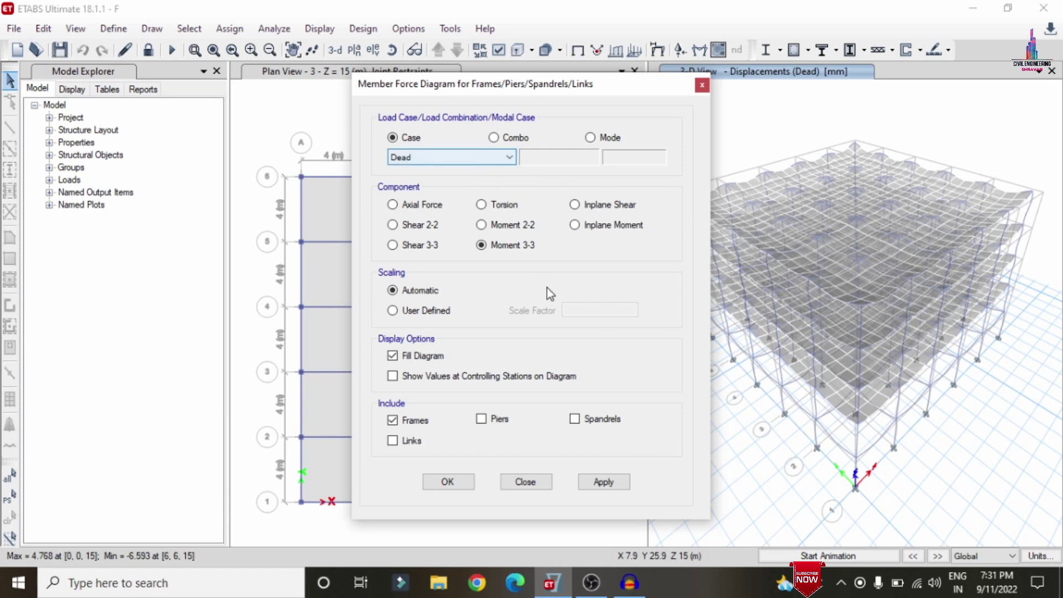
pyautogui.click(407, 224)
pyautogui.click(619, 487)
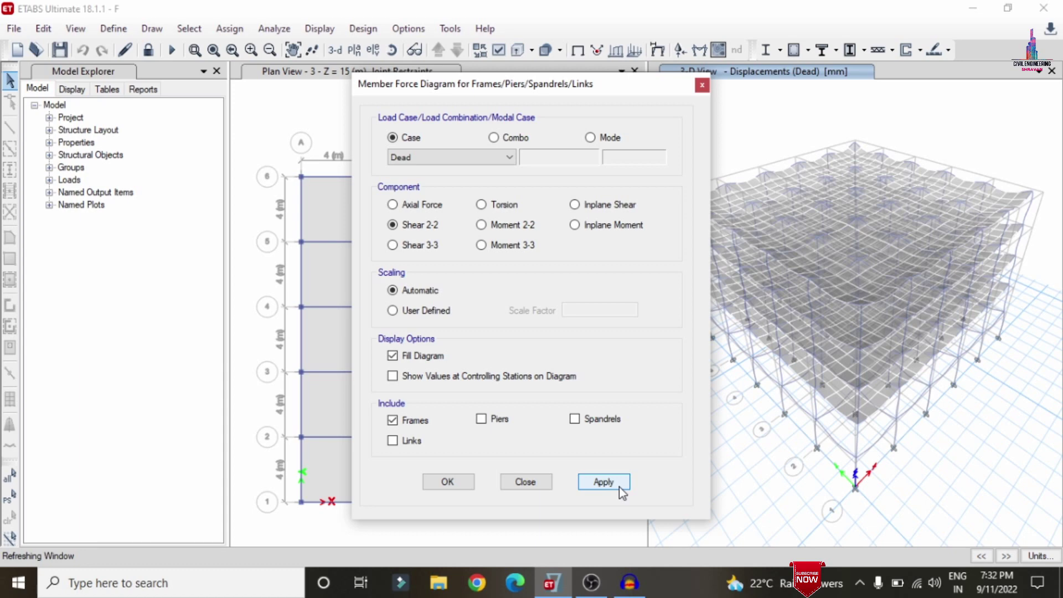
# Step: Switch the frame force diagram to Moment 3-3, apply it and confirm
pyautogui.click(513, 248)
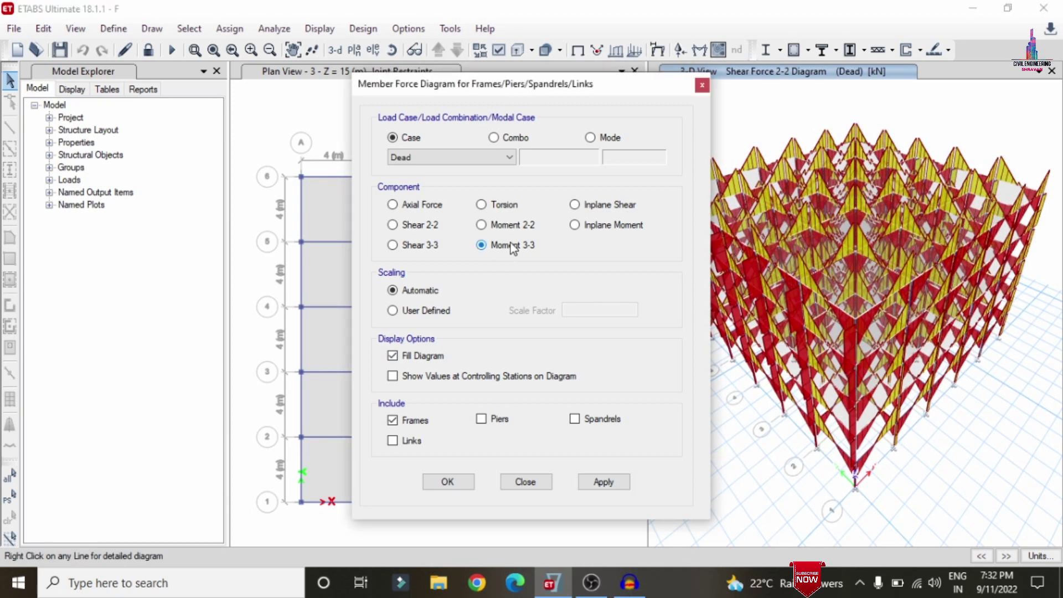
pyautogui.click(604, 490)
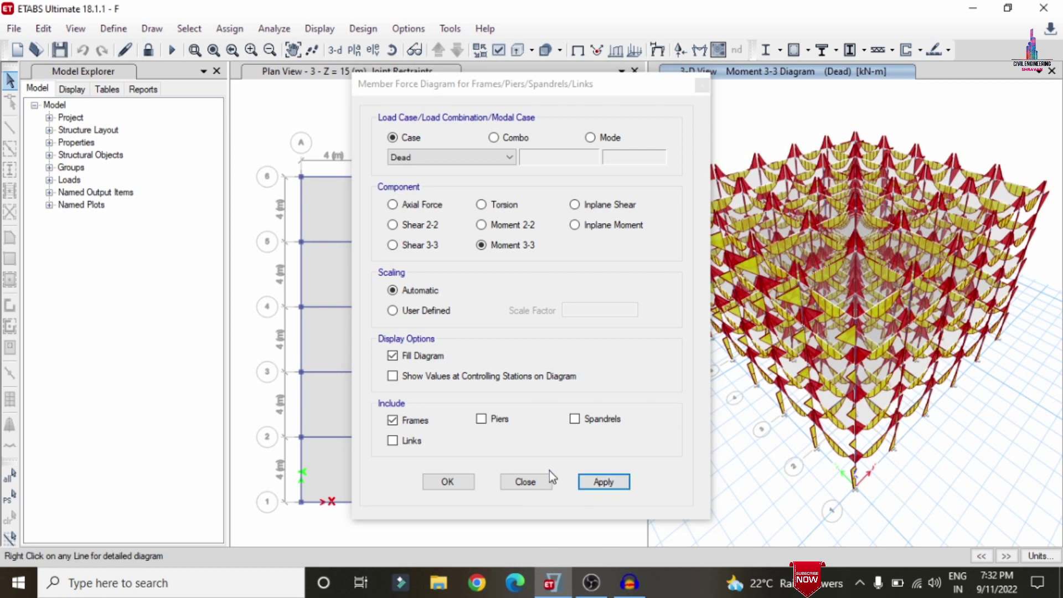
pyautogui.click(448, 484)
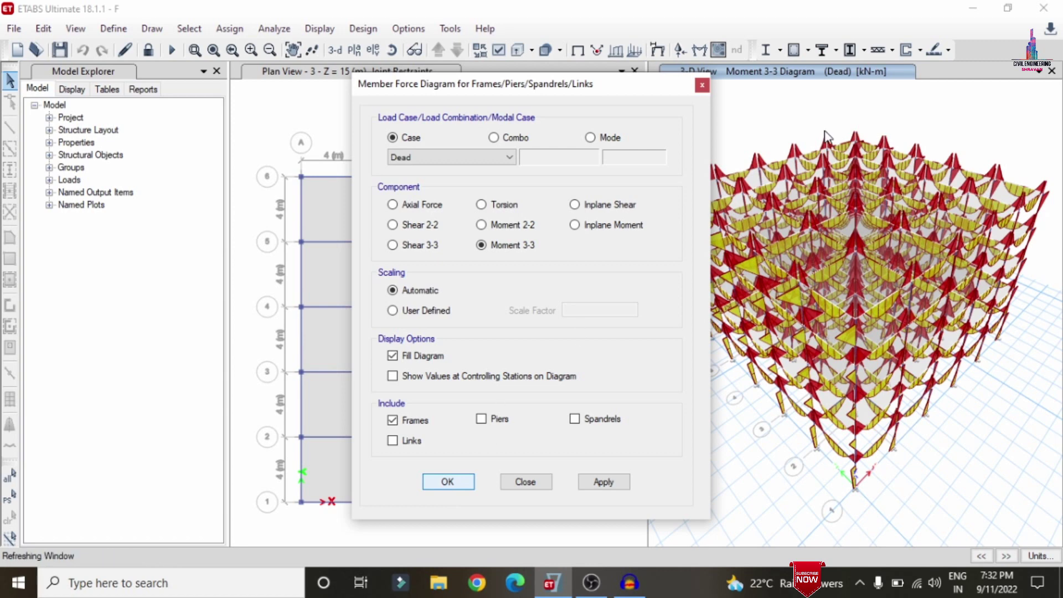